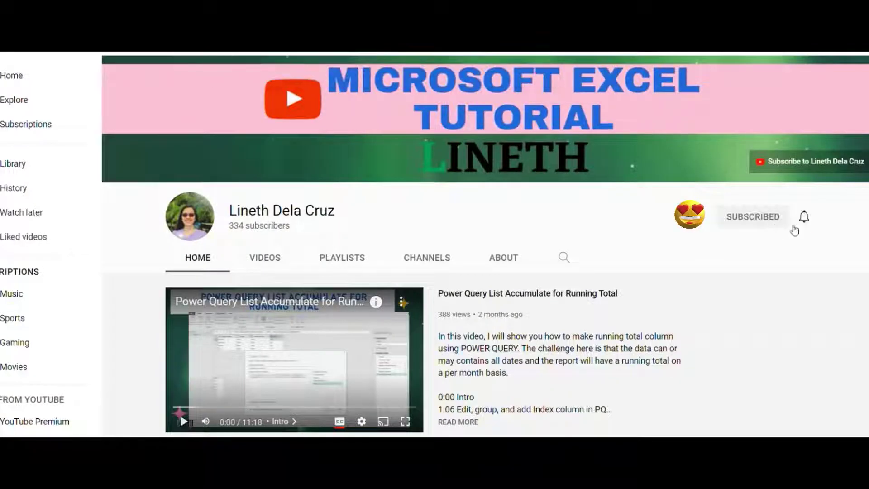
Subscribe to the Excel tutorial channel and set its notification bell to All.
{"action": "left_click", "coordinate": [793, 229]}
{"action": "left_click", "coordinate": [747, 244]}
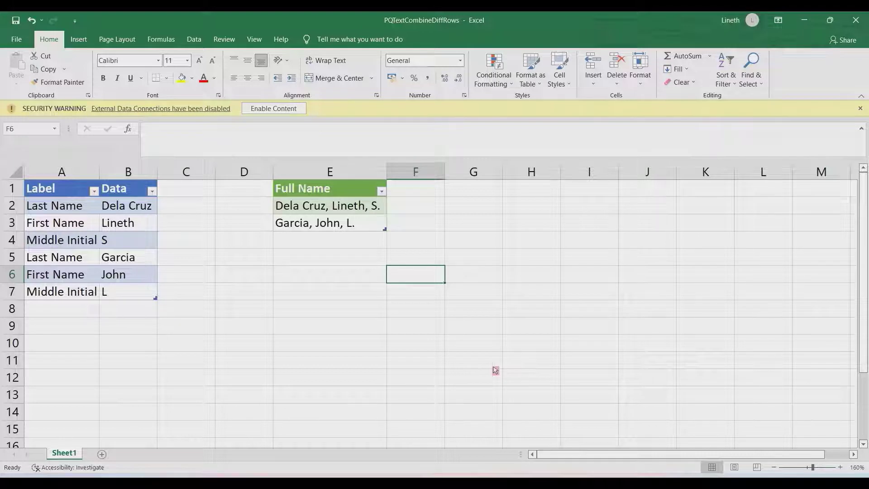
Point out the Label and Data source columns and the combined Full Name results in column E.
{"action": "left_click", "coordinate": [80, 195]}
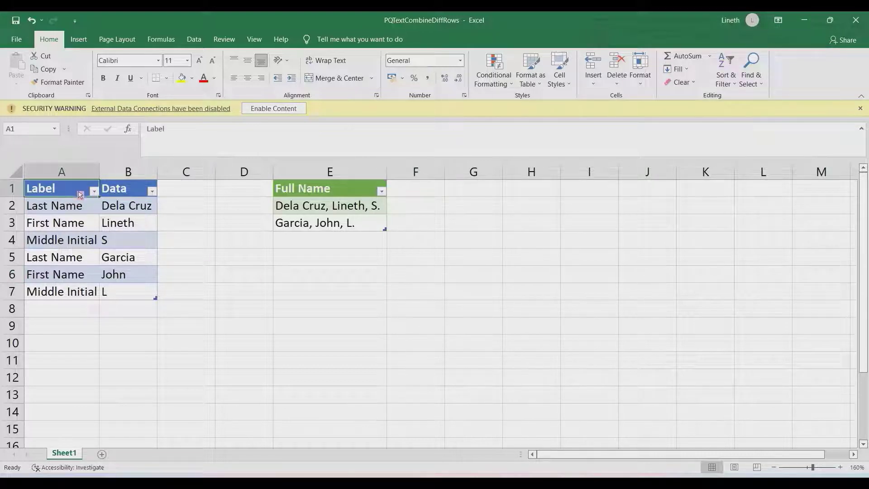
{"action": "left_click_drag", "start_coordinate": [80, 194], "coordinate": [113, 294]}
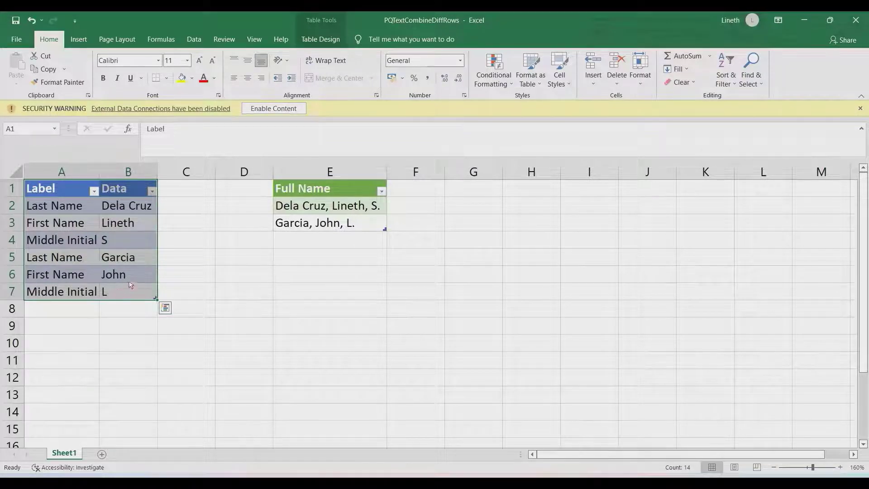
{"action": "left_click", "coordinate": [73, 175]}
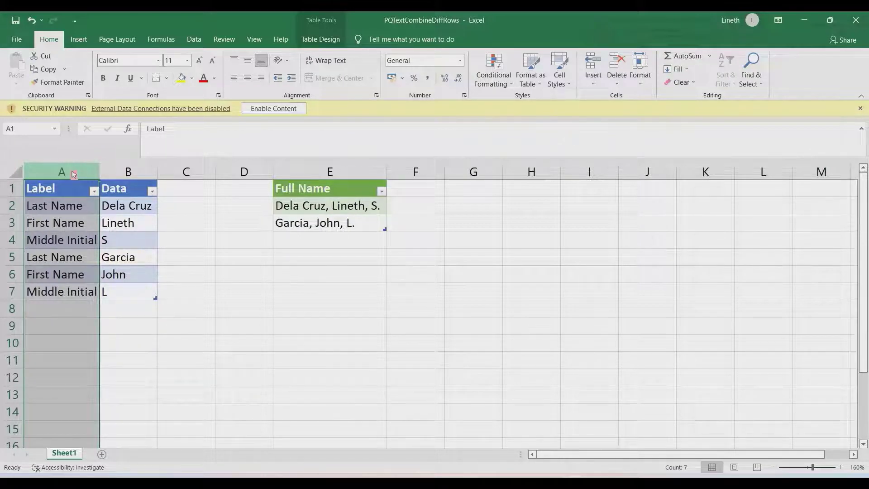
{"action": "left_click", "coordinate": [133, 173]}
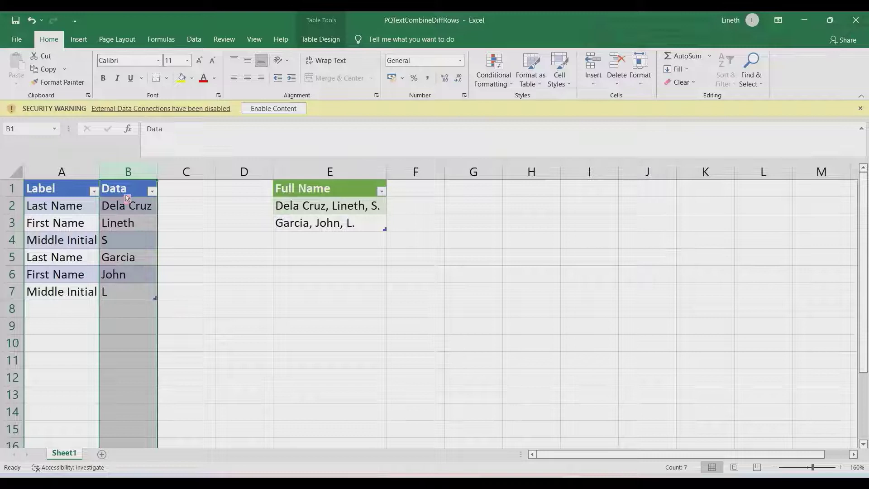
{"action": "left_click", "coordinate": [323, 171]}
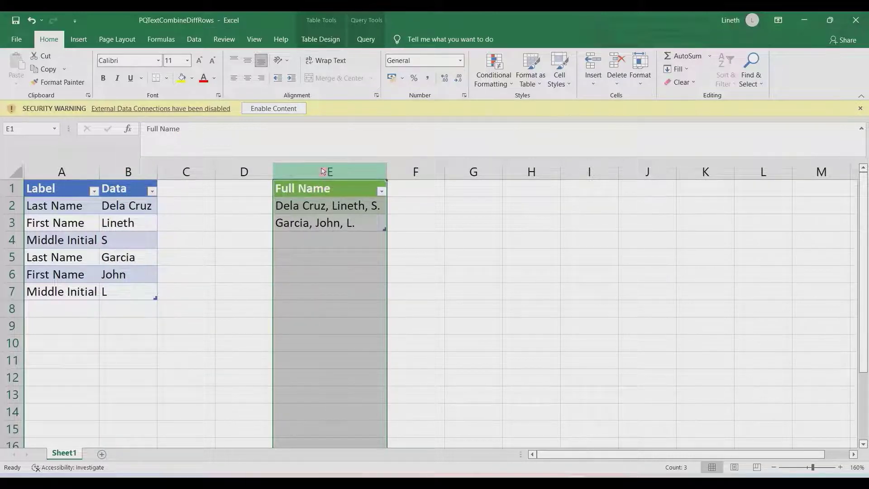
{"action": "left_click", "coordinate": [321, 192]}
{"action": "left_click", "coordinate": [321, 208]}
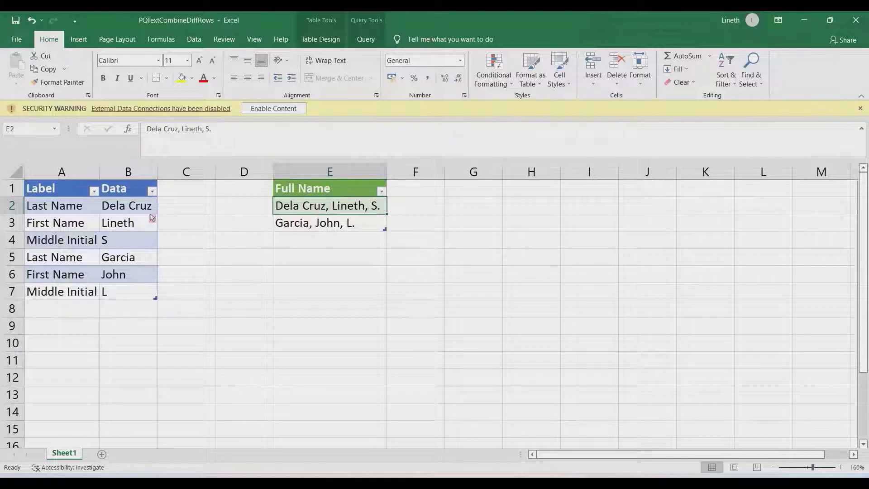
Match the first name triple in B2:B4 to its combined result, then switch to Book2.
{"action": "left_click_drag", "start_coordinate": [141, 207], "coordinate": [146, 240]}
{"action": "left_click", "coordinate": [311, 207]}
{"action": "left_click_drag", "start_coordinate": [83, 177], "coordinate": [127, 188]}
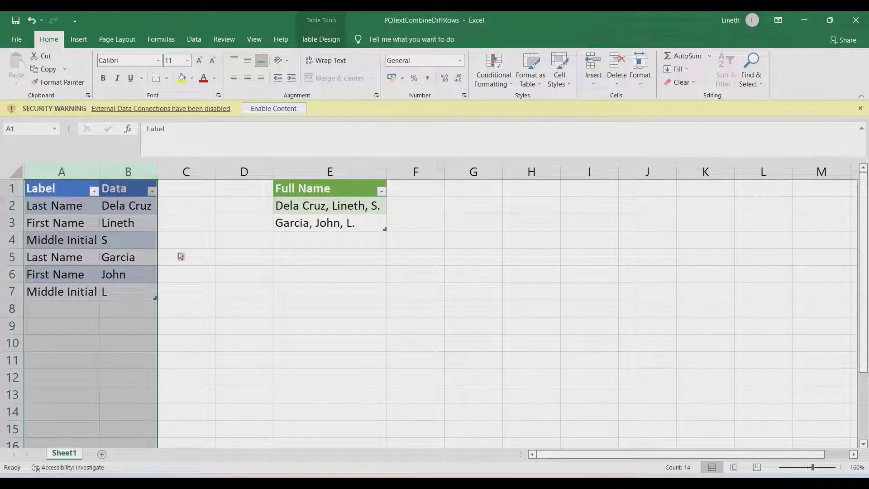
{"action": "mouse_move", "coordinate": [571, 484]}
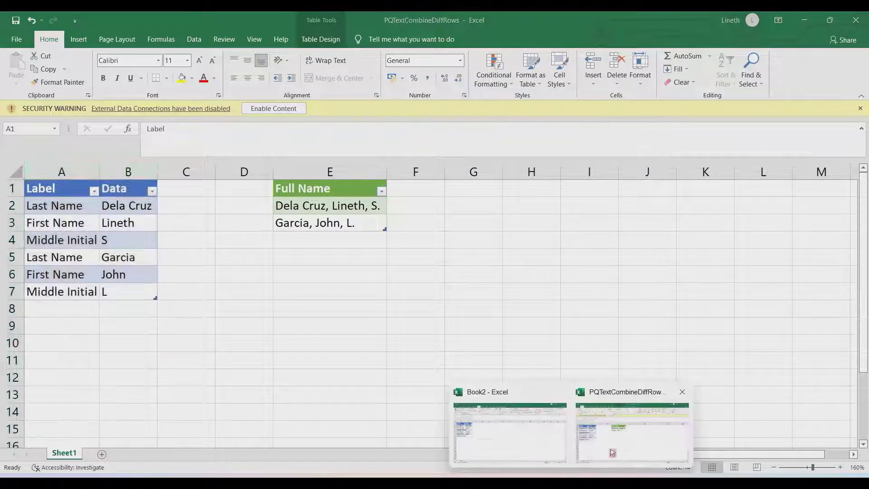
{"action": "left_click", "coordinate": [557, 449]}
Load the name-parts table into Power Query and inspect its Data values and Last/First/Middle Initial labels.
{"action": "left_click", "coordinate": [107, 207]}
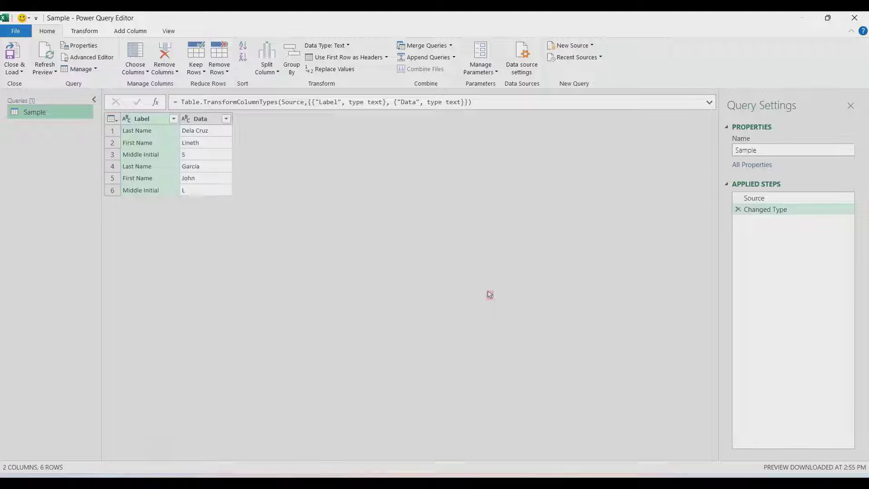
{"action": "left_click", "coordinate": [220, 132]}
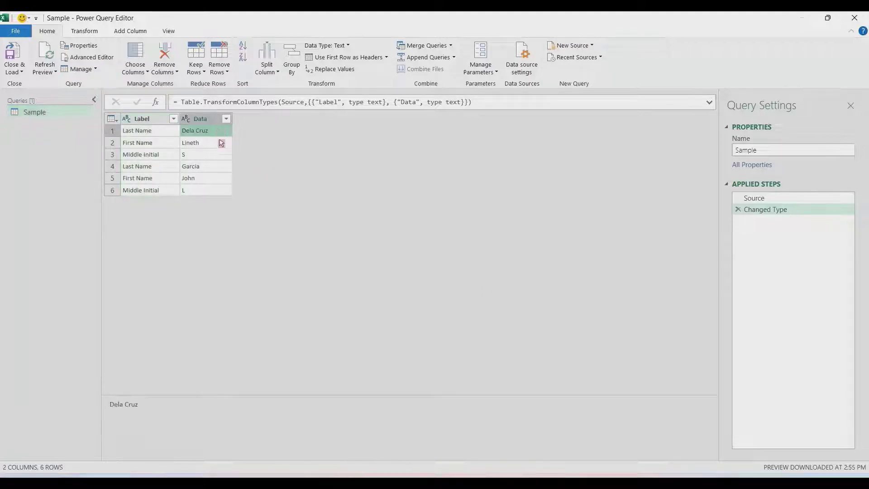
{"action": "left_click", "coordinate": [220, 144]}
{"action": "left_click", "coordinate": [220, 156]}
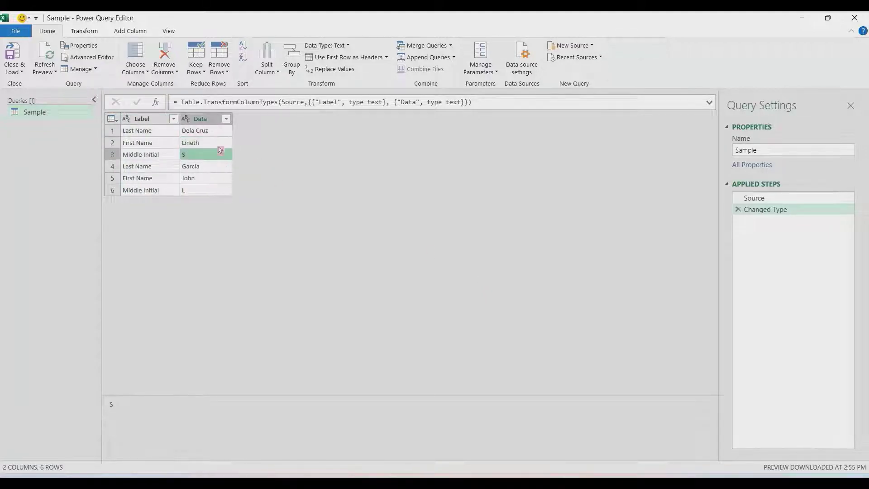
{"action": "left_click", "coordinate": [215, 167]}
{"action": "left_click", "coordinate": [213, 179]}
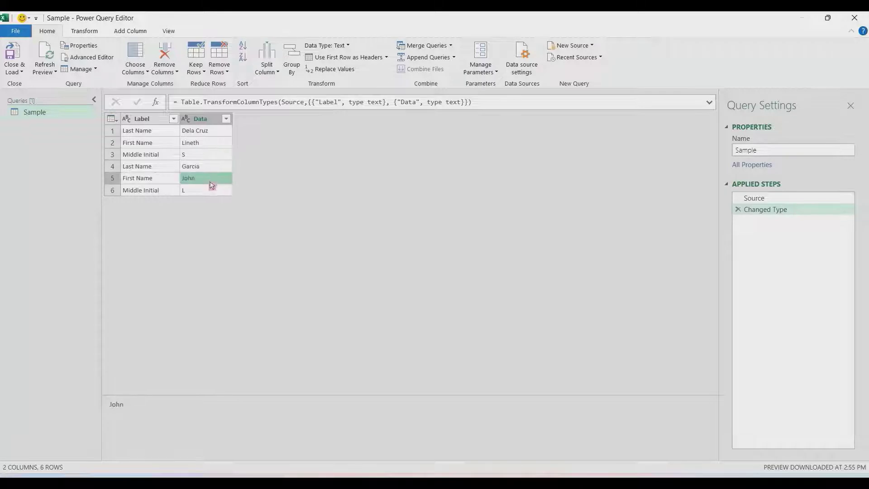
{"action": "left_click", "coordinate": [212, 191]}
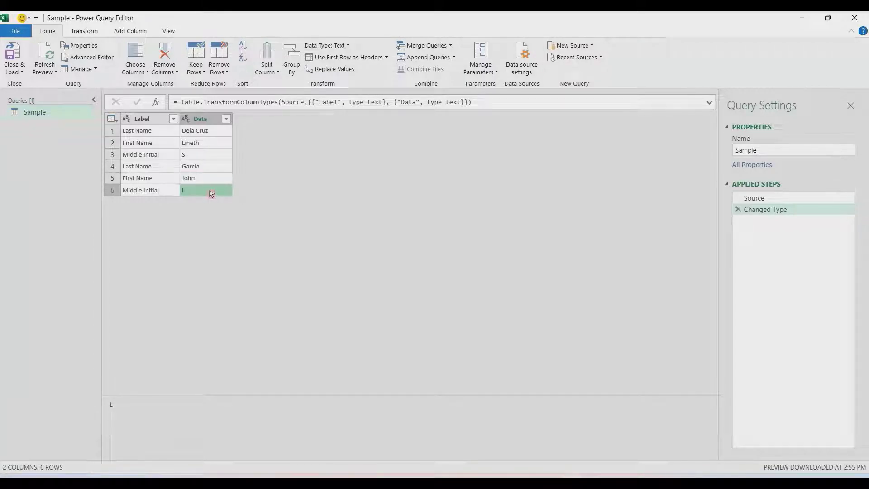
{"action": "left_click", "coordinate": [147, 131]}
{"action": "left_click", "coordinate": [152, 145]}
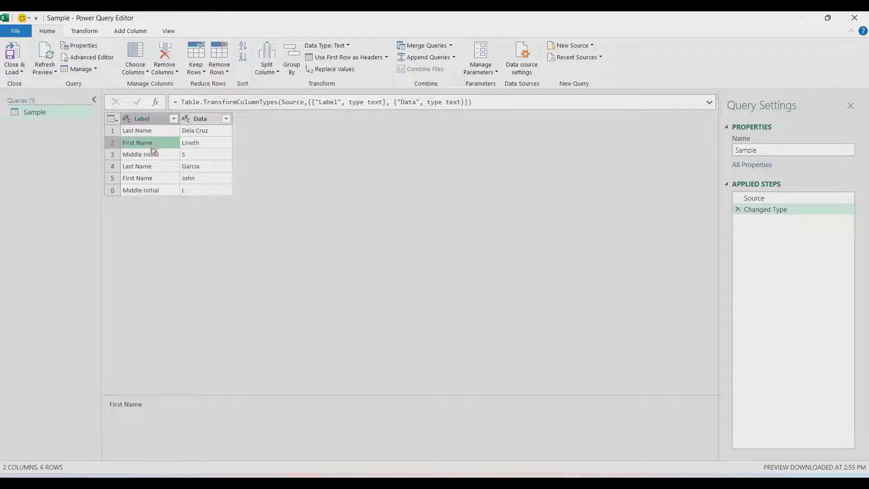
{"action": "left_click", "coordinate": [153, 153]}
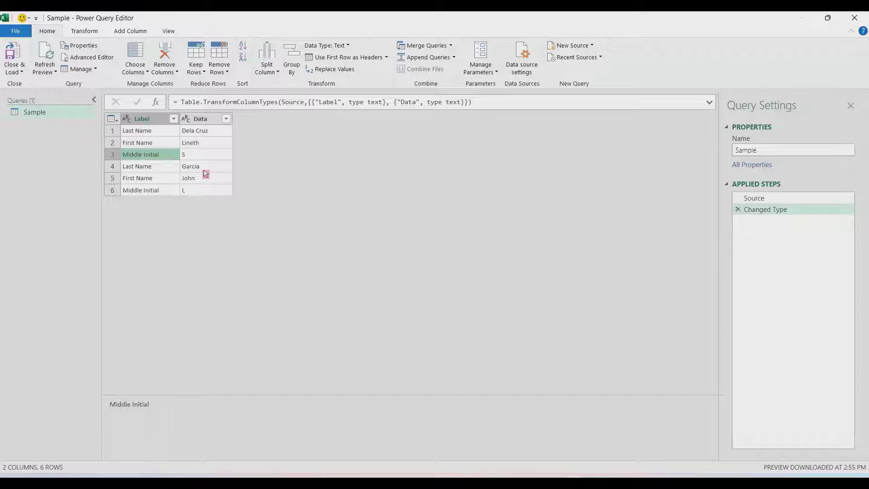
Add an Index column numbered from 1 to the Sample query.
{"action": "left_click", "coordinate": [142, 31]}
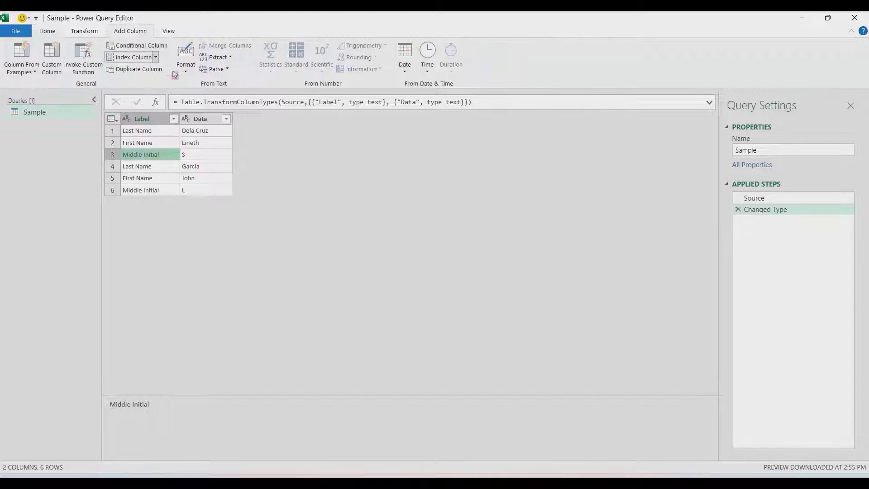
{"action": "left_click", "coordinate": [156, 57]}
{"action": "left_click", "coordinate": [153, 83]}
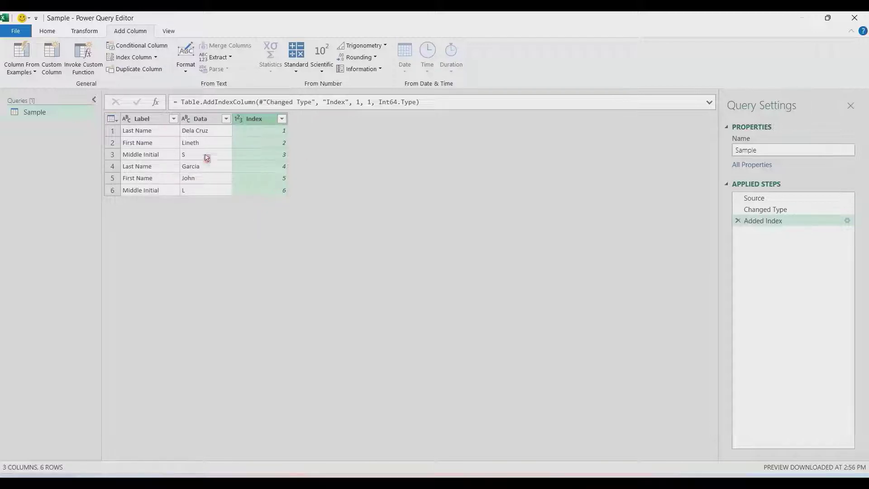
Check the first rows' Data values and start a custom column named RoundedIndex.
{"action": "left_click", "coordinate": [219, 133]}
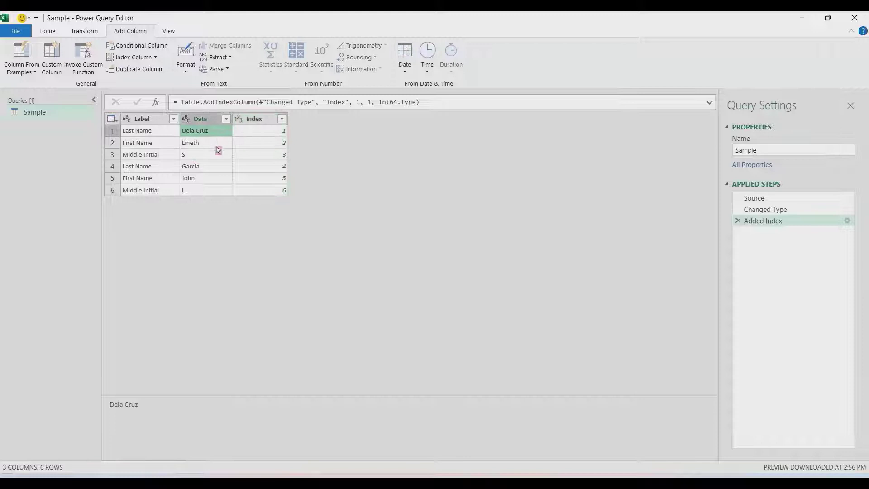
{"action": "left_click", "coordinate": [218, 145]}
{"action": "left_click", "coordinate": [213, 156]}
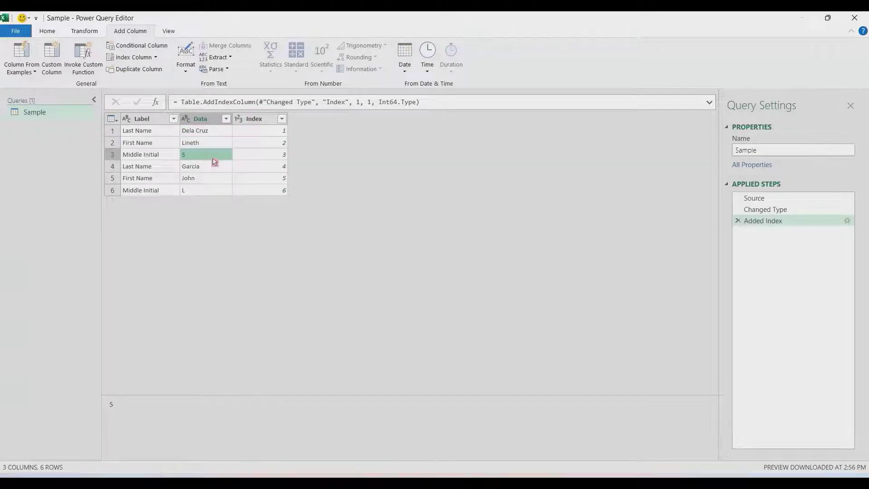
{"action": "left_click", "coordinate": [51, 58]}
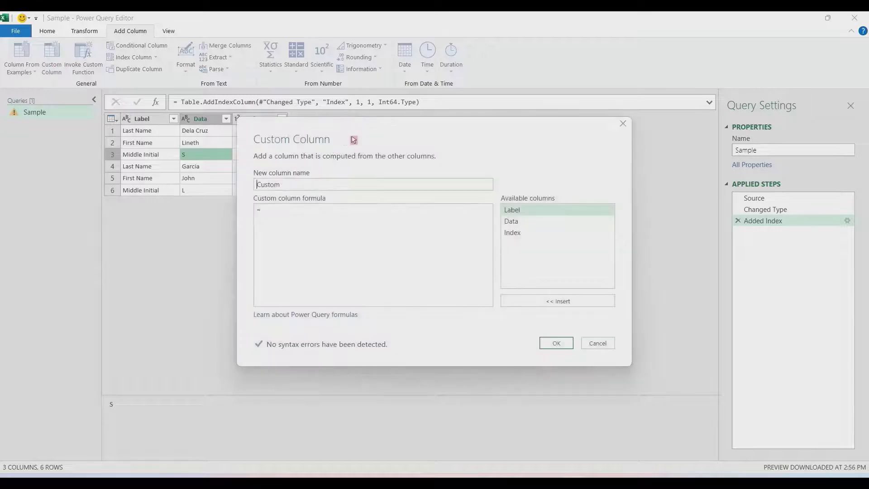
{"action": "left_click_drag", "start_coordinate": [392, 172], "coordinate": [338, 175]}
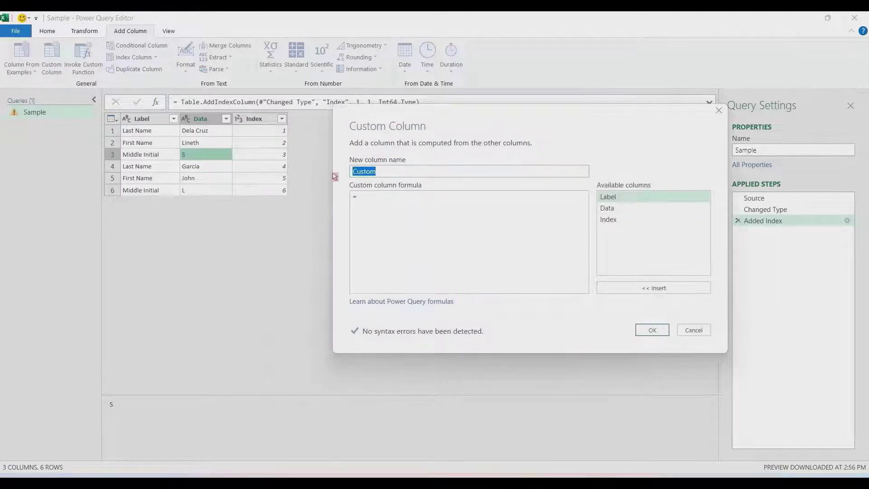
{"action": "type", "text": "Roud"}
{"action": "key", "text": "BackSpace"}
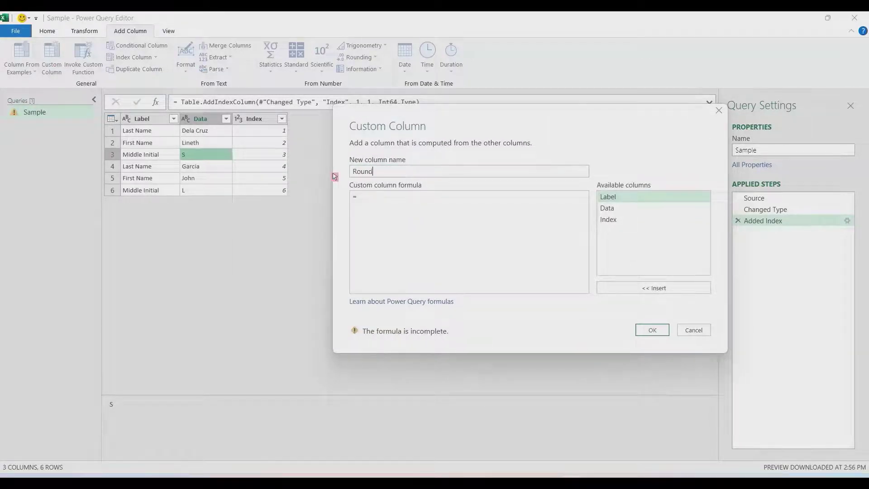
{"action": "type", "text": "ndedIndex"}
Enter the formula Number.RoundUp([Index]/3) and confirm the RoundedIndex column.
{"action": "left_click", "coordinate": [398, 200]}
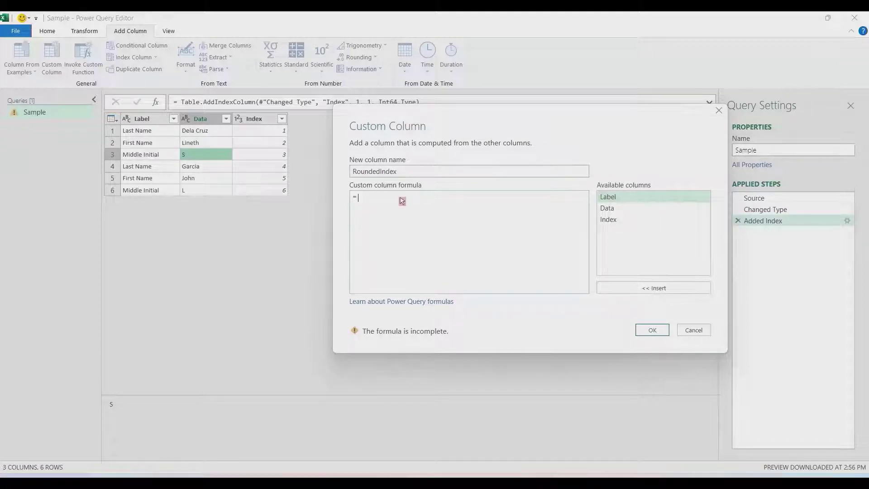
{"action": "double_click", "coordinate": [608, 220]}
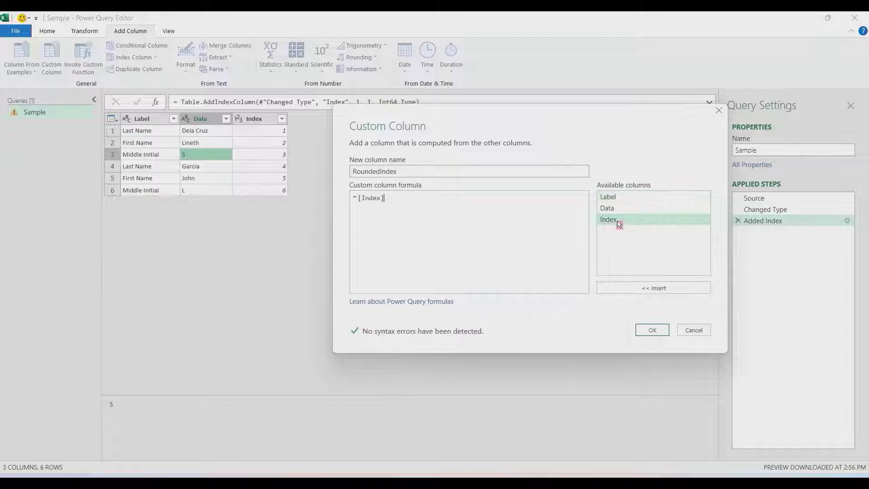
{"action": "type", "text": "/3"}
{"action": "left_click", "coordinate": [360, 202]}
{"action": "type", "text": "Number.Round"}
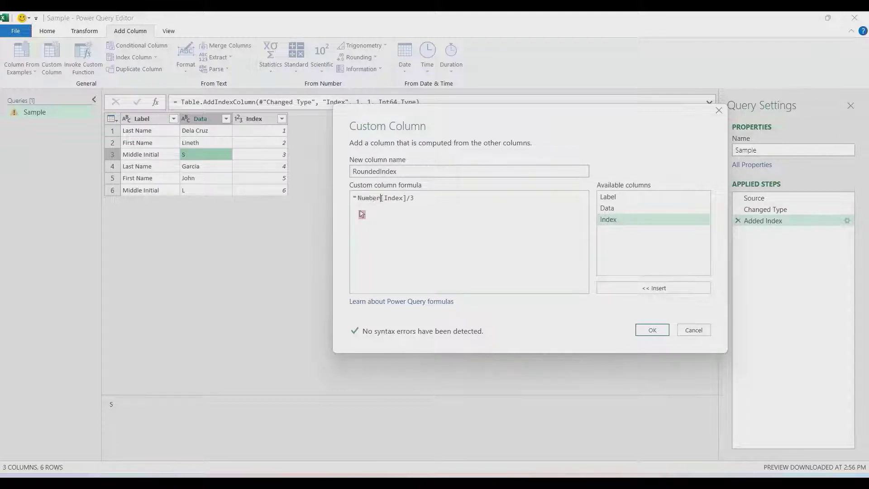
{"action": "type", "text": "Up("}
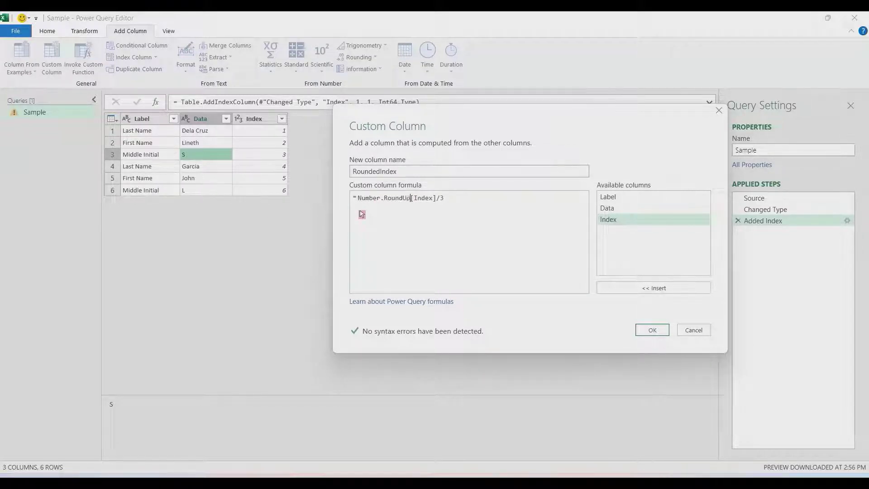
{"action": "left_click", "coordinate": [494, 211]}
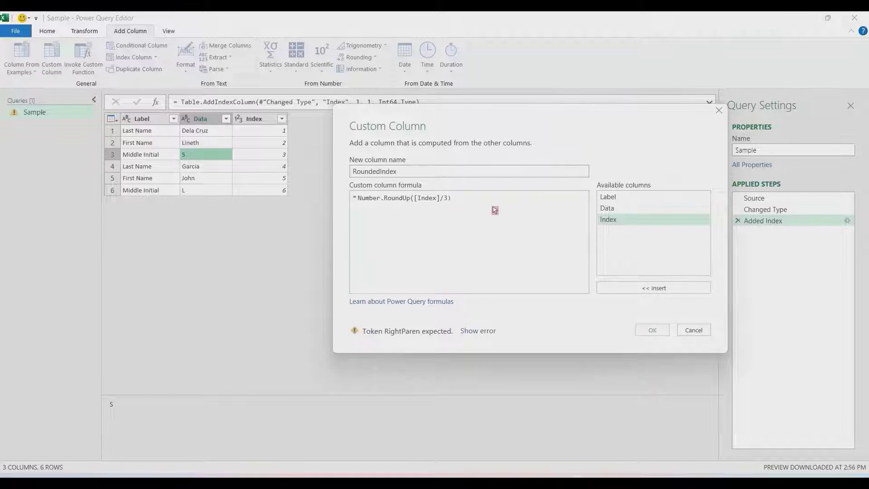
{"action": "type", "text": ")"}
{"action": "key", "text": "Return"}
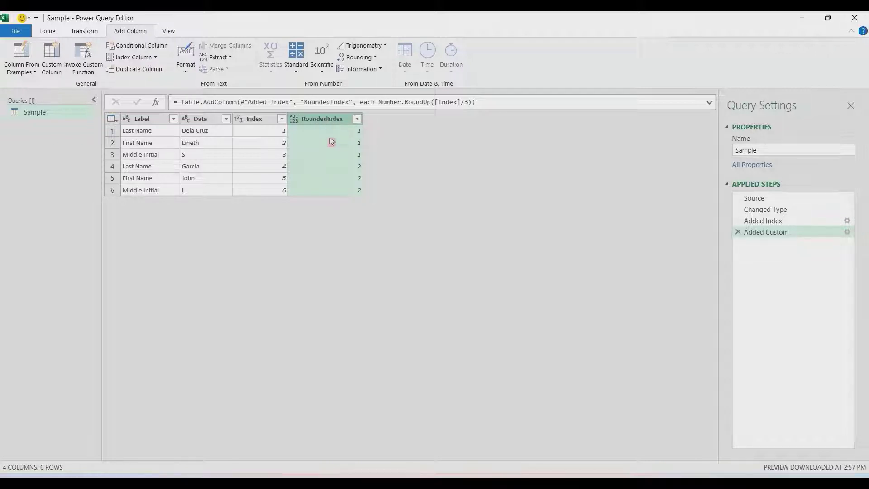
Group by RoundedIndex into a new column NewTable using the All Rows operation.
{"action": "left_click", "coordinate": [87, 32]}
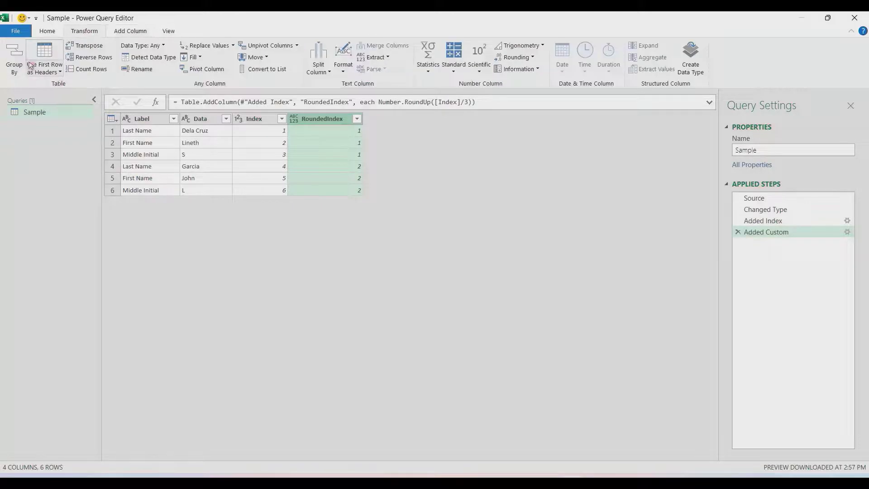
{"action": "left_click", "coordinate": [14, 61]}
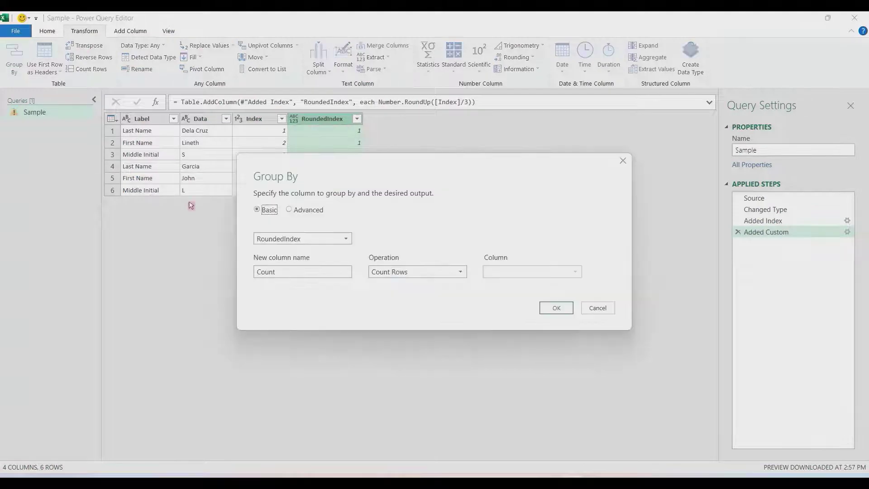
{"action": "left_click_drag", "start_coordinate": [295, 274], "coordinate": [238, 273]}
{"action": "type", "text": "NewTable"}
{"action": "left_click", "coordinate": [442, 274]}
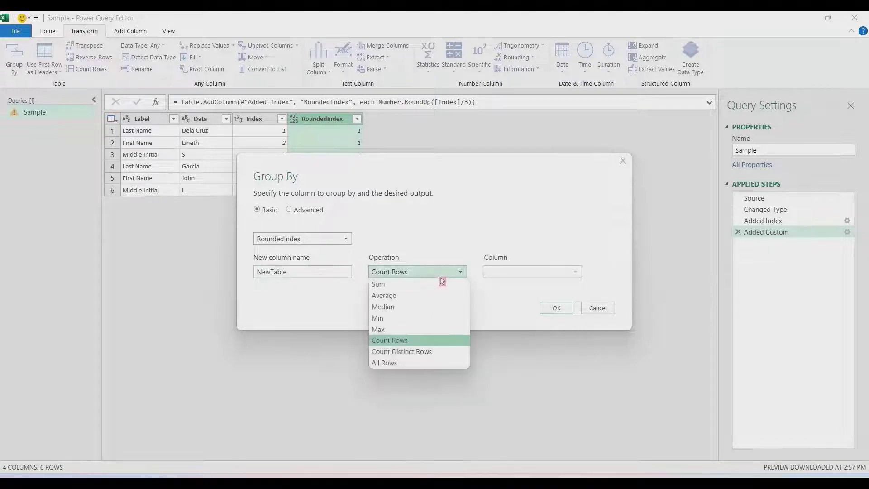
{"action": "left_click", "coordinate": [418, 365]}
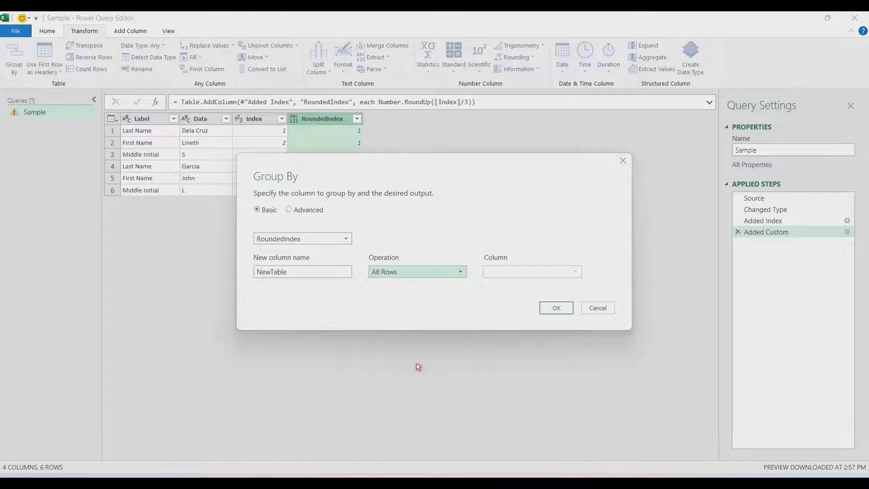
Confirm the grouping and preview both NewTable nested tables in an enlarged preview pane.
{"action": "left_click", "coordinate": [557, 309]}
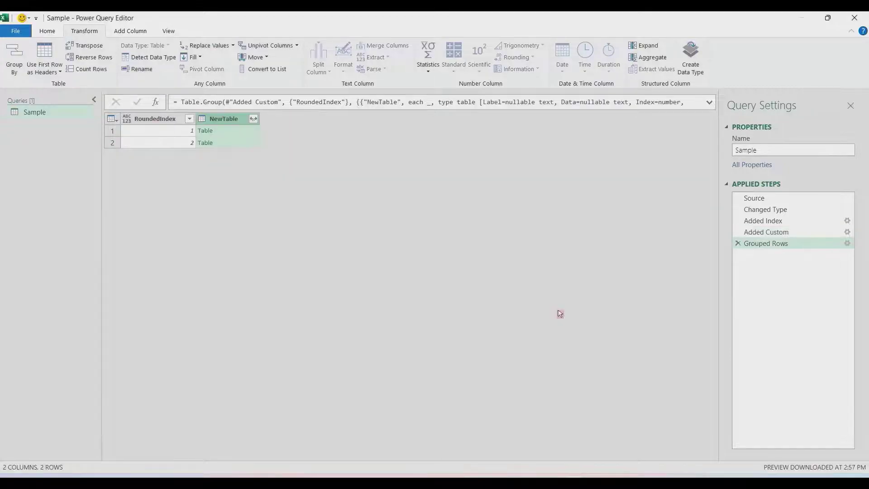
{"action": "left_click", "coordinate": [226, 134]}
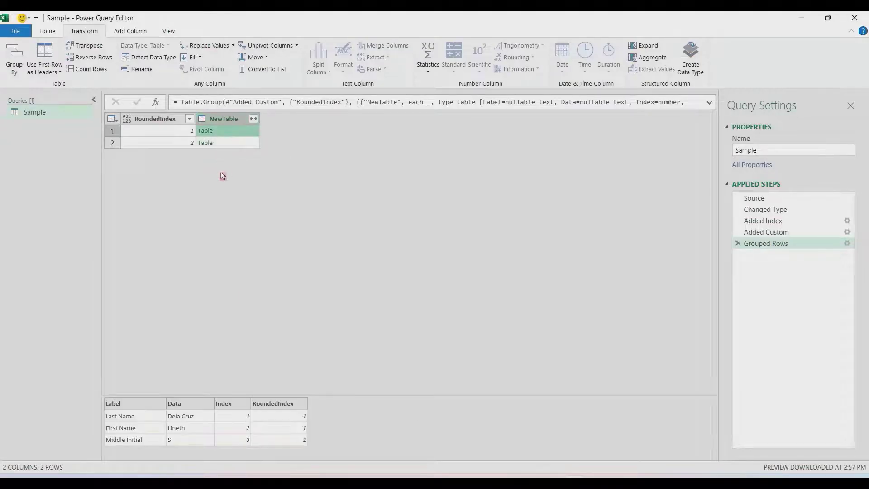
{"action": "left_click_drag", "start_coordinate": [309, 396], "coordinate": [312, 334]}
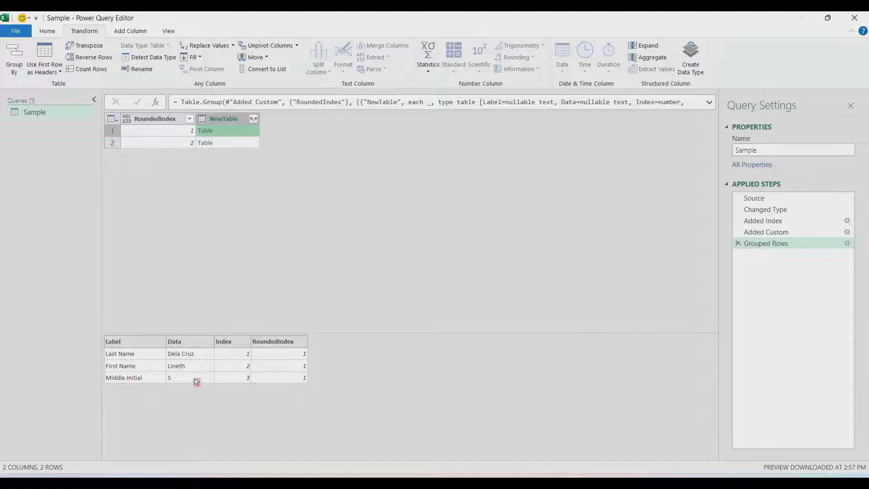
{"action": "left_click", "coordinate": [244, 144]}
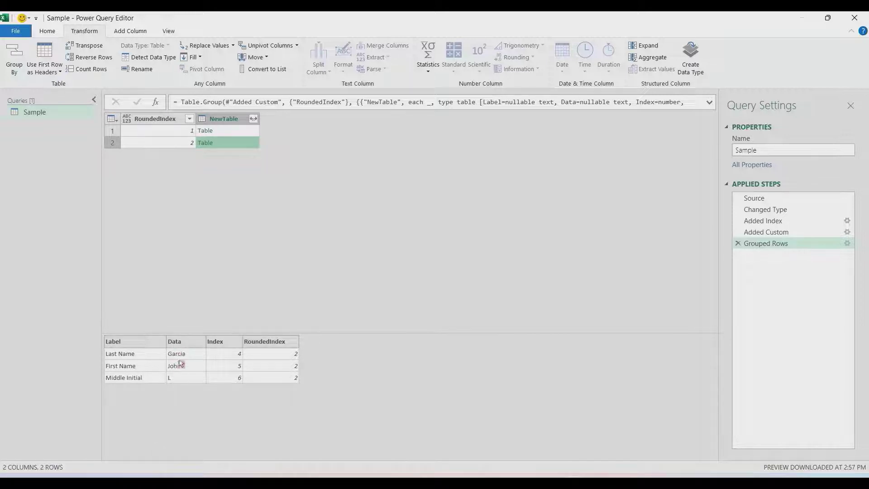
Add a List custom column with =List.Combine({[NewTable][Data]}) and preview the first group's list.
{"action": "left_click", "coordinate": [130, 32]}
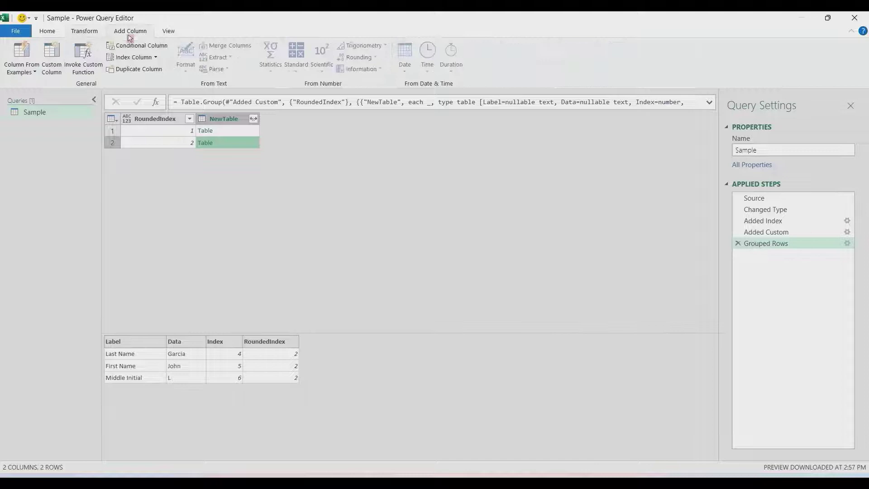
{"action": "left_click", "coordinate": [59, 72]}
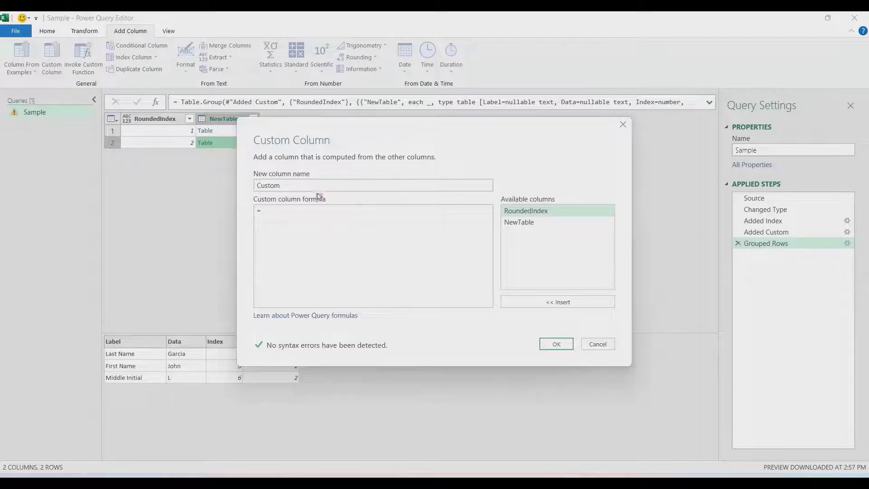
{"action": "type", "text": "List"}
{"action": "left_click_drag", "start_coordinate": [404, 136], "coordinate": [470, 108]}
{"action": "left_click", "coordinate": [396, 187]}
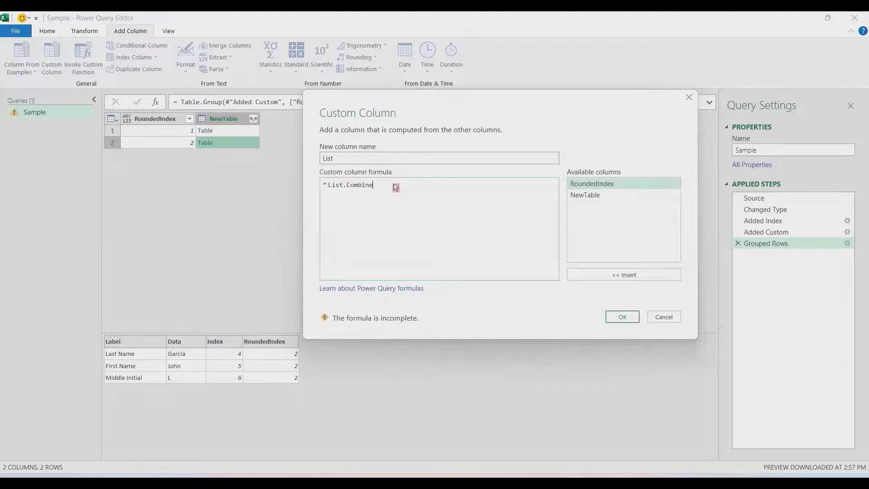
{"action": "type", "text": "({}"}
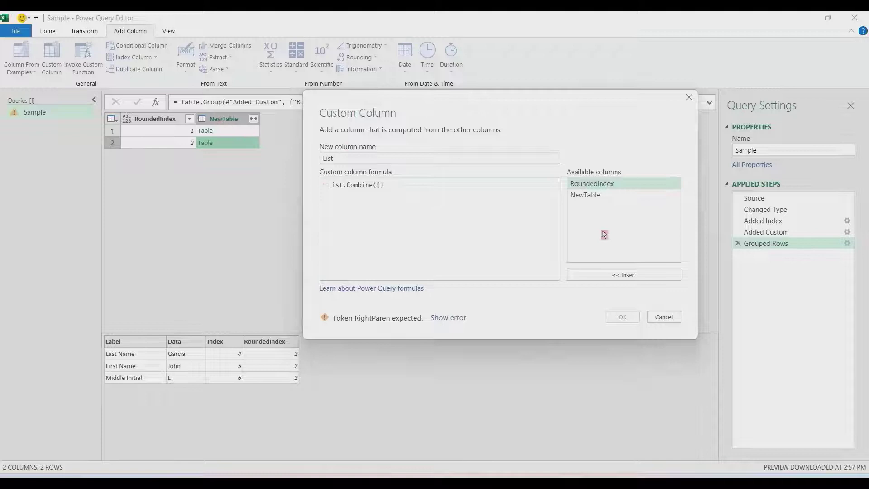
{"action": "double_click", "coordinate": [607, 196]}
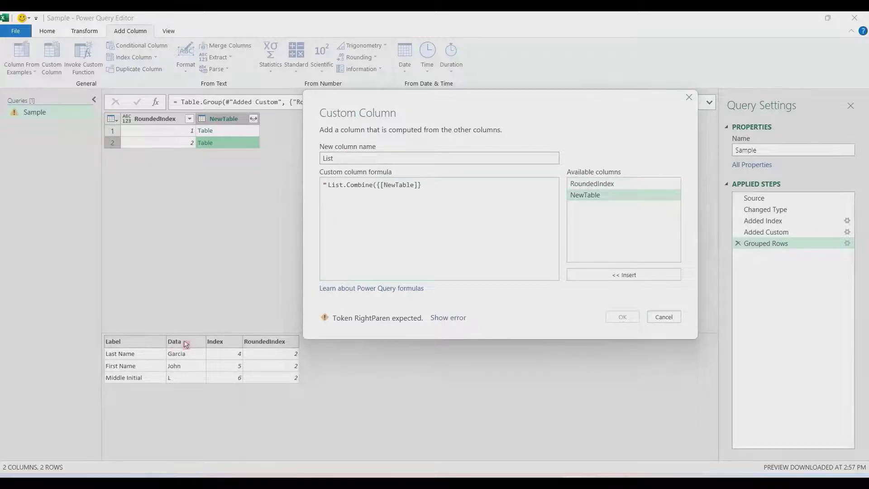
{"action": "type", "text": "[Data]"}
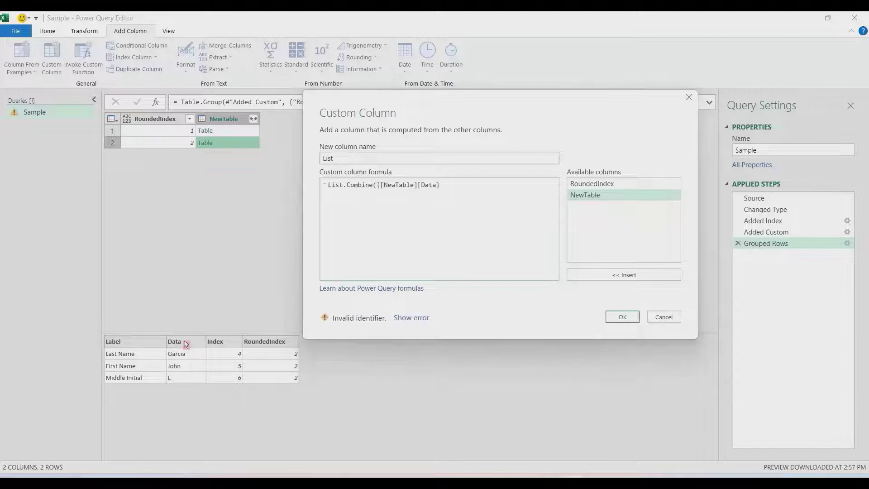
{"action": "type", "text": "}"}
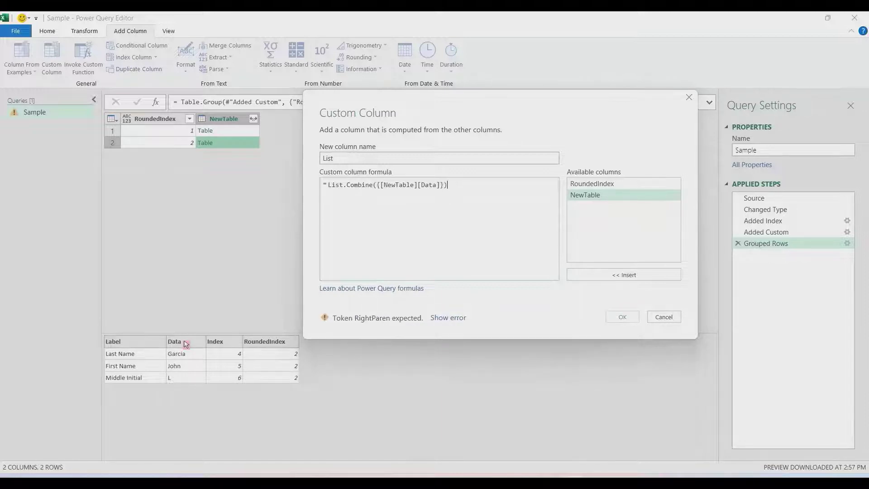
{"action": "type", "text": ")"}
{"action": "left_click", "coordinate": [622, 318]}
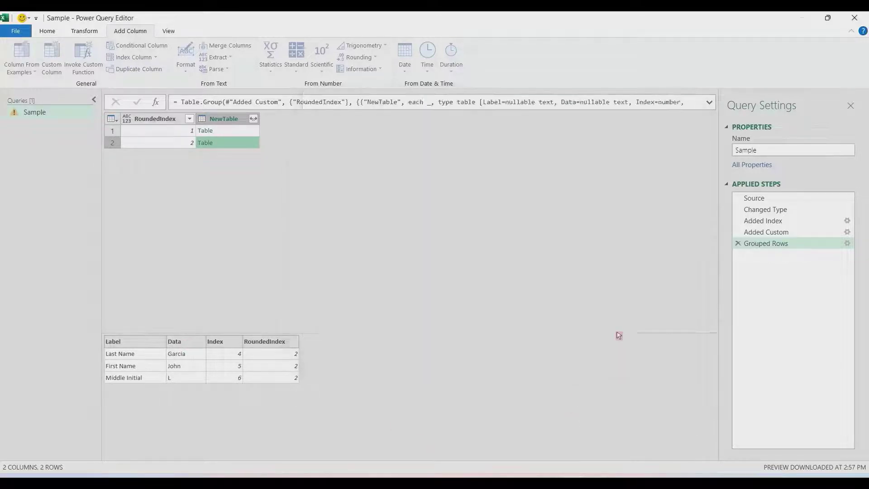
{"action": "left_click", "coordinate": [292, 131]}
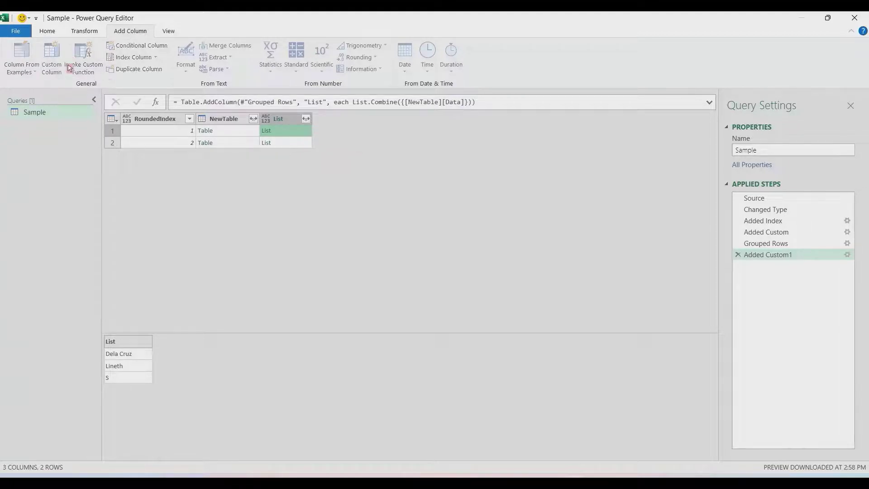
Create a Full Name column with the formula Text.Combine([List], ", ") & ".".
{"action": "left_click", "coordinate": [52, 58]}
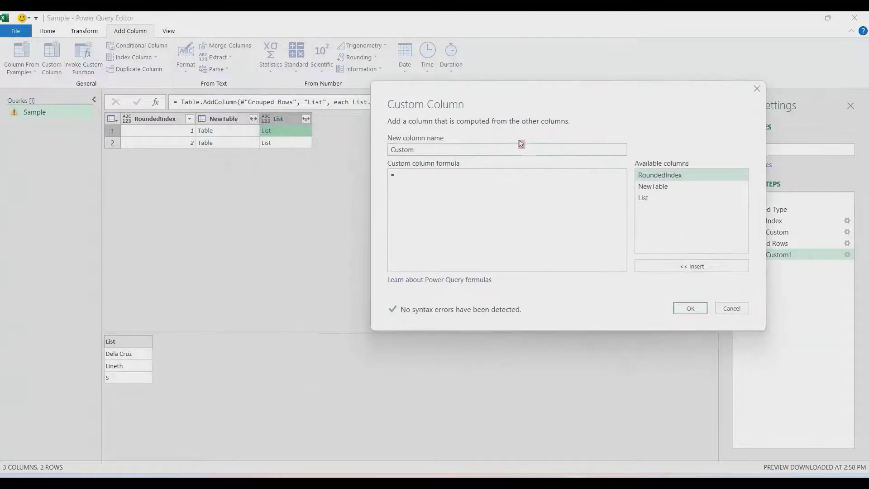
{"action": "type", "text": "Full Name"}
{"action": "key", "text": "Tab"}
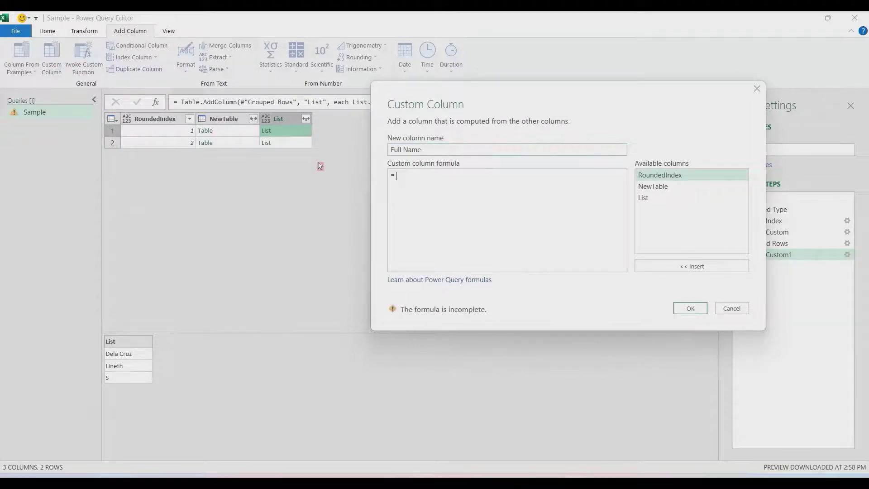
{"action": "type", "text": "Text.Combine("}
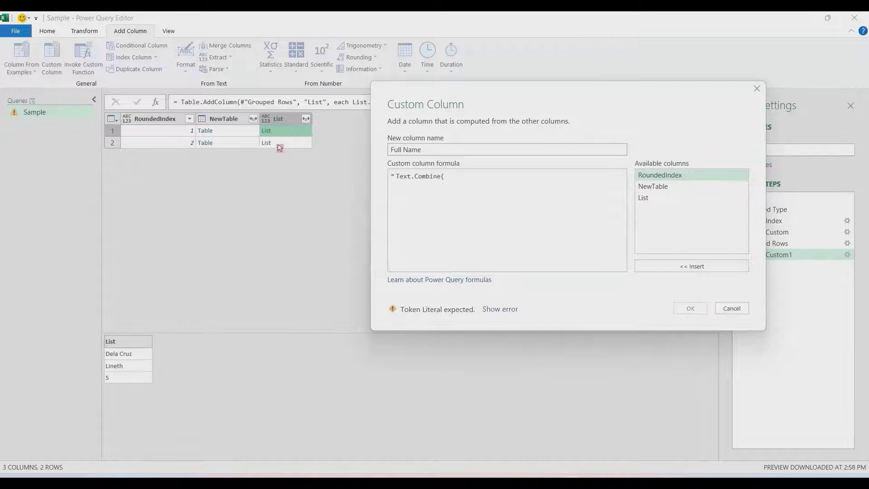
{"action": "double_click", "coordinate": [671, 199]}
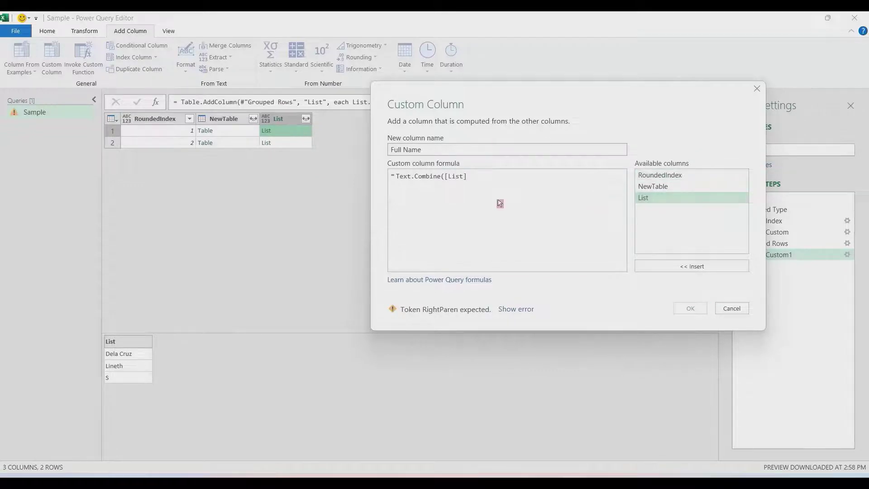
{"action": "type", "text": ", \""}
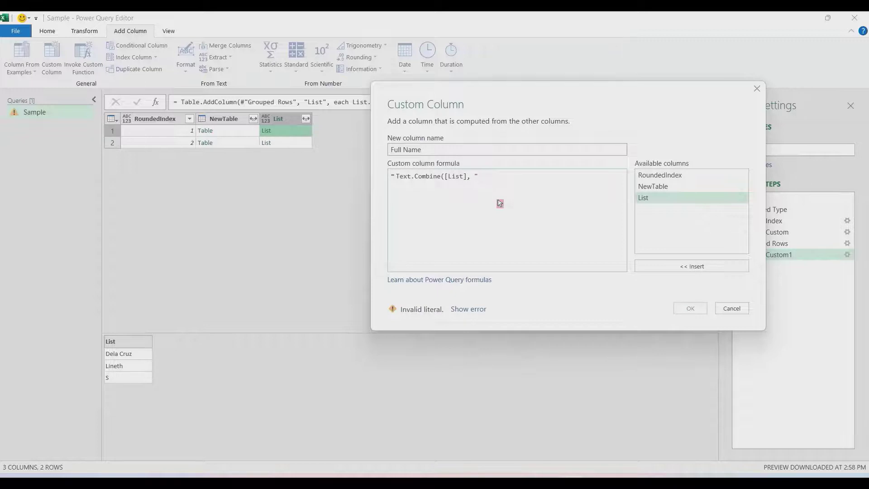
{"action": "type", "text": "\""}
{"action": "key", "text": "Left"}
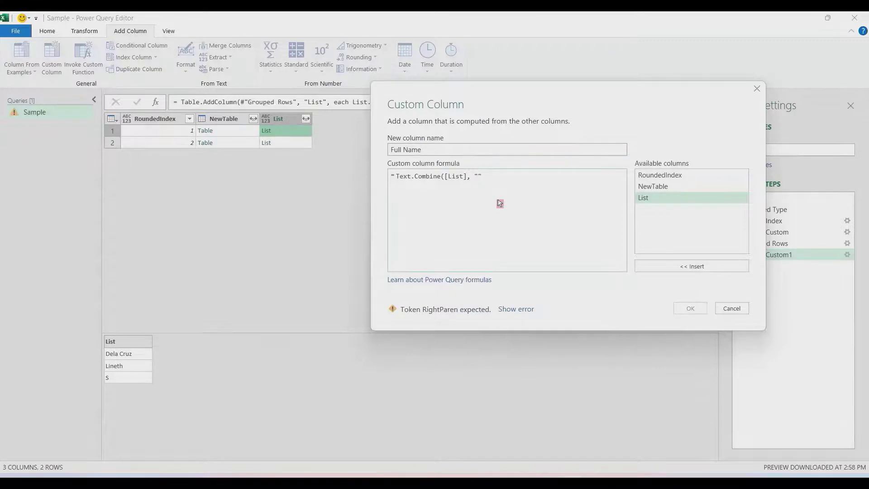
{"action": "type", "text": ", \") &"}
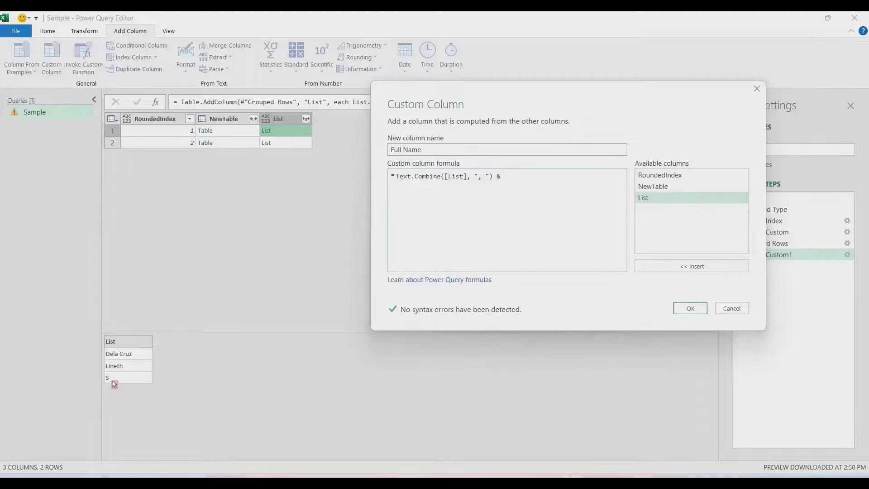
{"action": "type", "text": "\"."}
{"action": "left_click", "coordinate": [689, 309]}
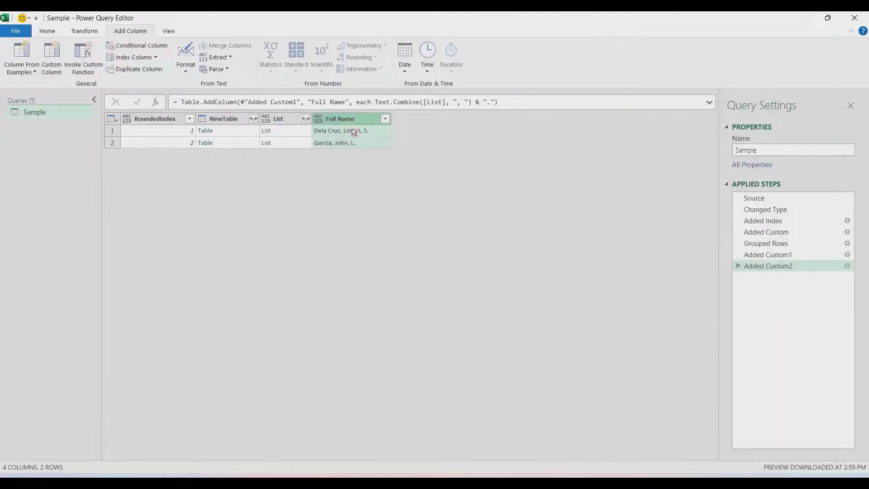
Remove the List, NewTable and RoundedIndex columns, then choose Close & Load To.
{"action": "left_click", "coordinate": [283, 122]}
{"action": "left_click", "coordinate": [232, 120], "text": "ctrl"}
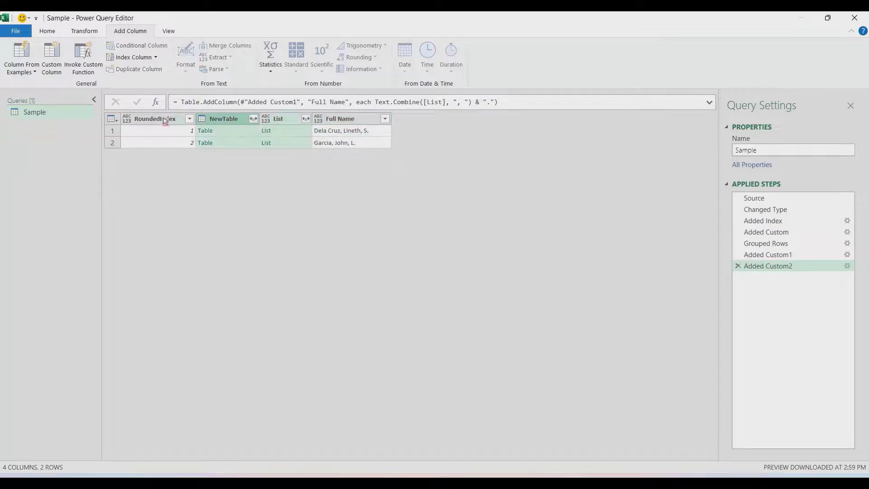
{"action": "left_click", "coordinate": [150, 118], "text": "ctrl"}
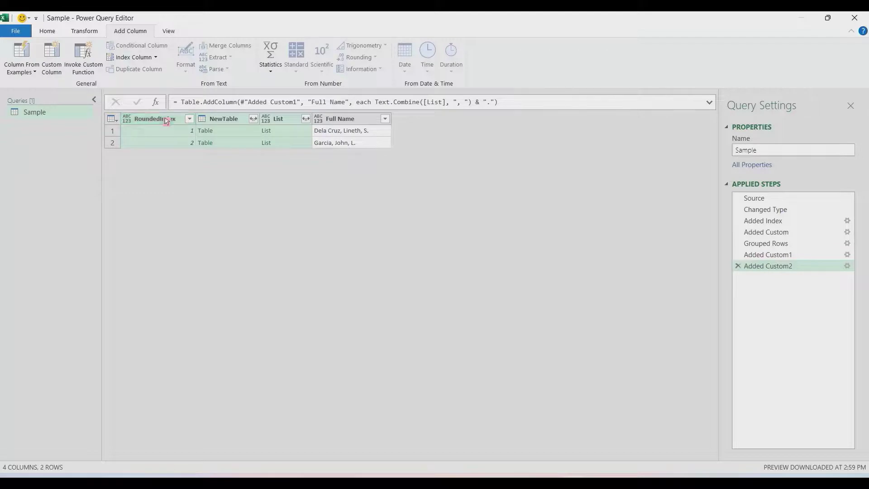
{"action": "right_click", "coordinate": [167, 120]}
{"action": "left_click", "coordinate": [188, 138]}
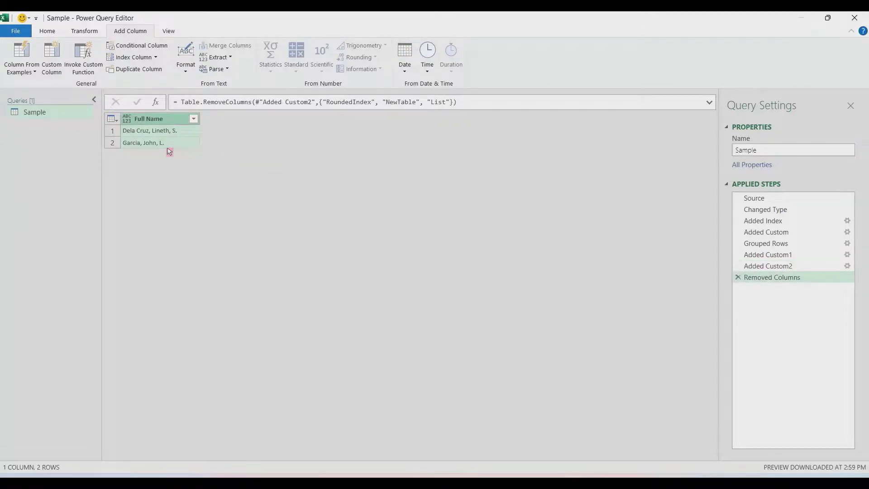
{"action": "left_click", "coordinate": [47, 30]}
{"action": "left_click", "coordinate": [18, 72]}
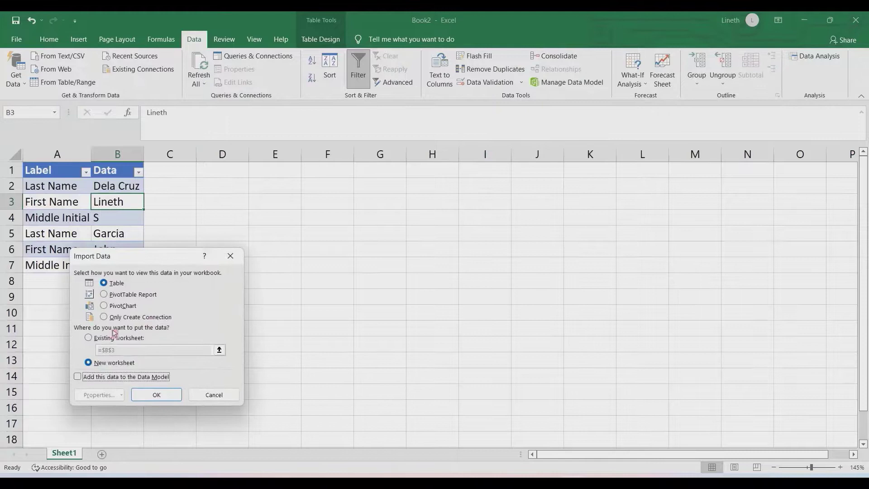
Load the Full Name query into the existing worksheet at cell E1.
{"action": "left_click", "coordinate": [115, 337]}
{"action": "left_click", "coordinate": [280, 172]}
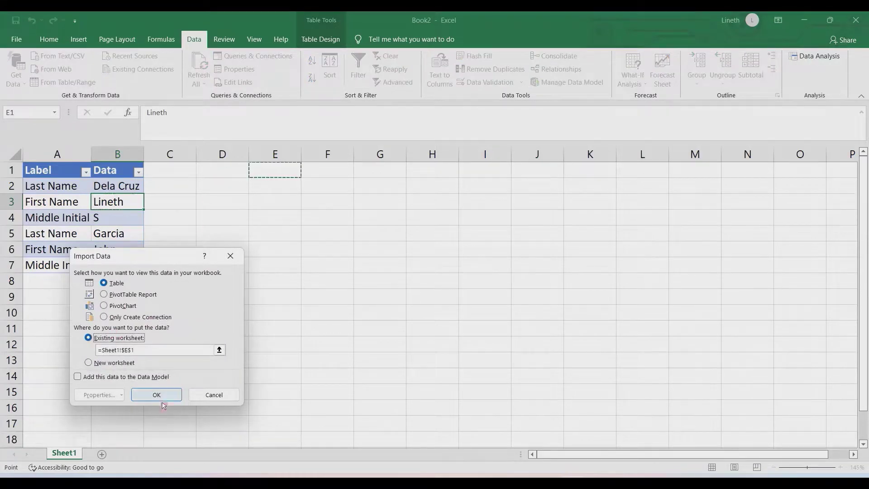
{"action": "left_click", "coordinate": [161, 399]}
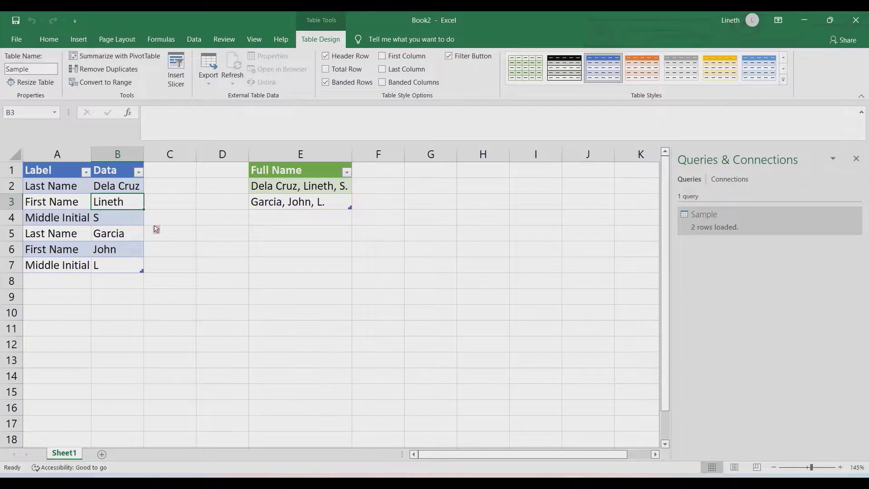
Change B2's last name to Cruz and refresh so E2's full name updates.
{"action": "left_click_drag", "start_coordinate": [127, 190], "coordinate": [125, 267]}
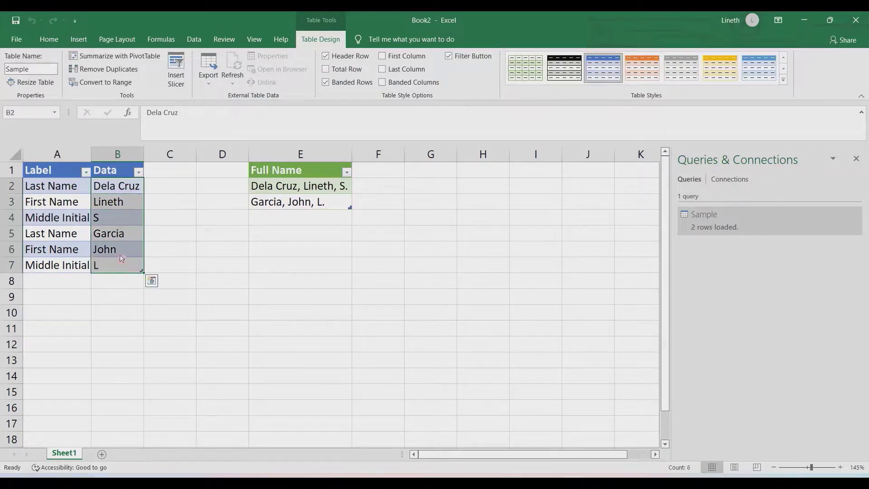
{"action": "left_click", "coordinate": [118, 191]}
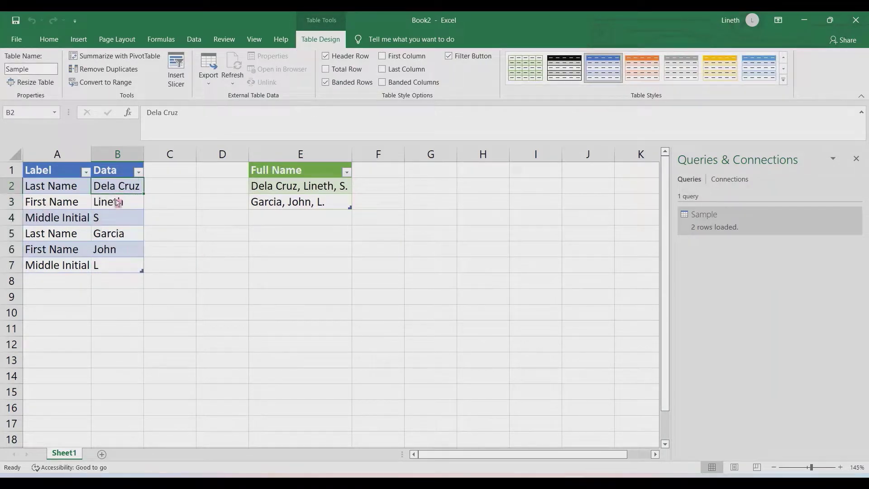
{"action": "type", "text": "Cruz"}
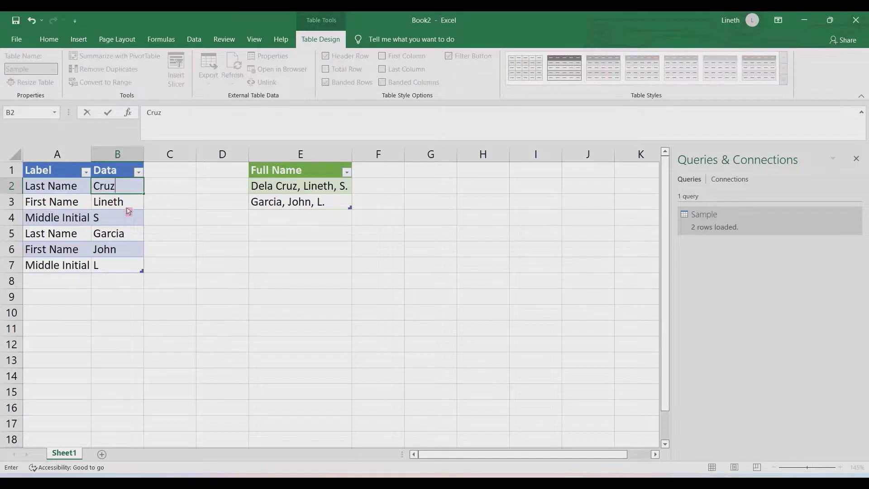
{"action": "key", "text": "Return"}
{"action": "left_click", "coordinate": [193, 39]}
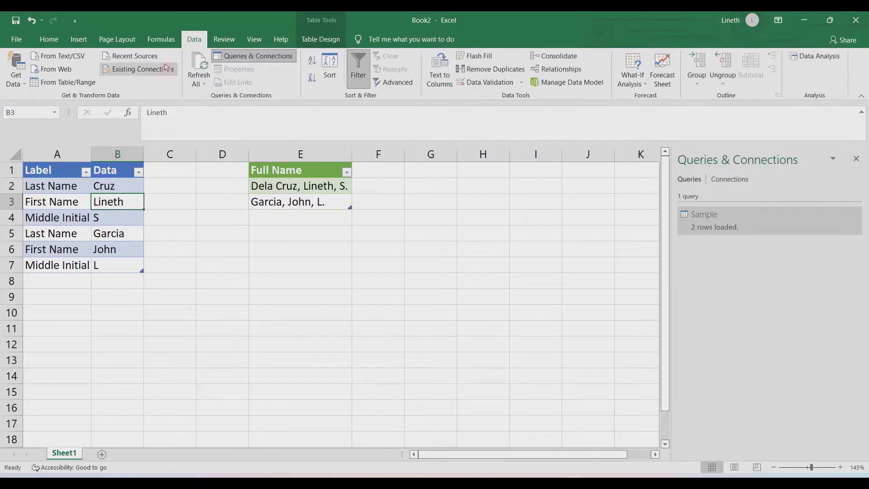
{"action": "left_click", "coordinate": [199, 67]}
{"action": "left_click", "coordinate": [270, 186]}
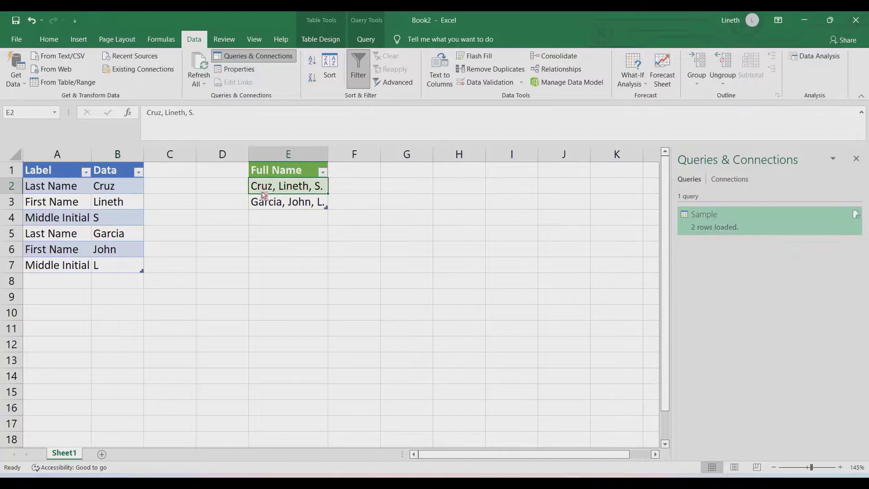
{"action": "left_click", "coordinate": [271, 203]}
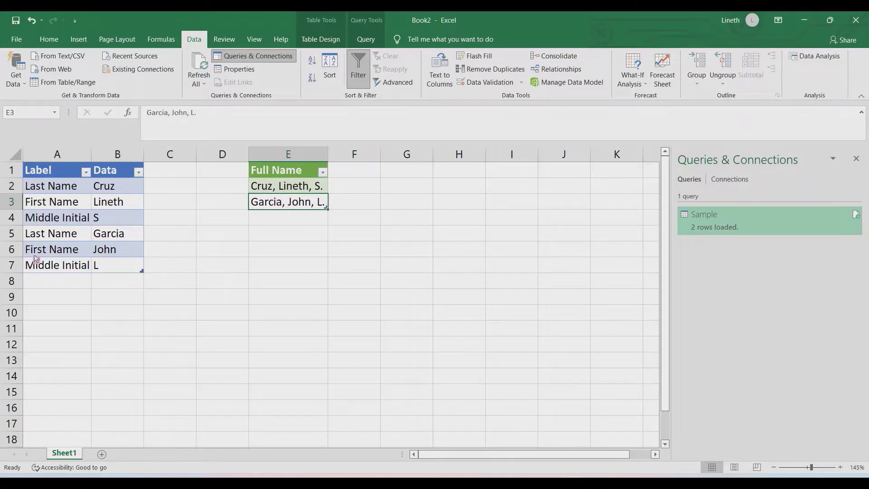
Copy the second name triple in A5:B7 and paste it at A8.
{"action": "left_click_drag", "start_coordinate": [36, 238], "coordinate": [94, 267]}
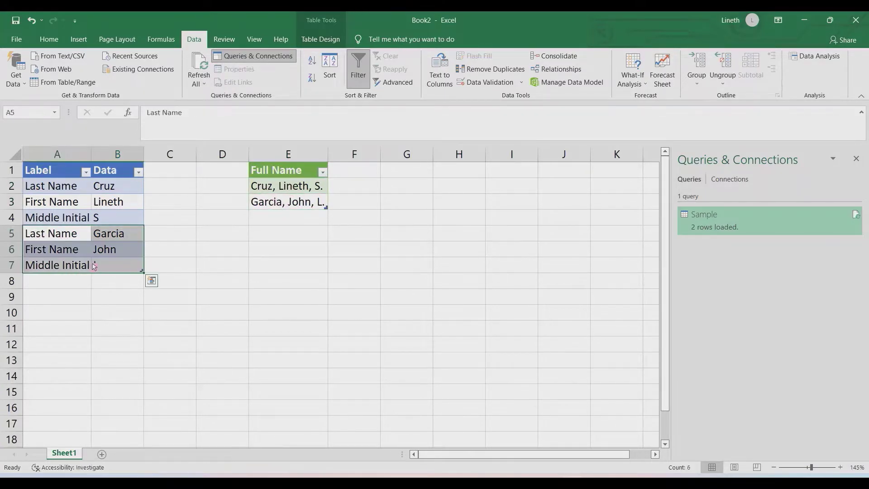
{"action": "key", "text": "ctrl+c"}
{"action": "left_click", "coordinate": [63, 282]}
{"action": "key", "text": "ctrl+v"}
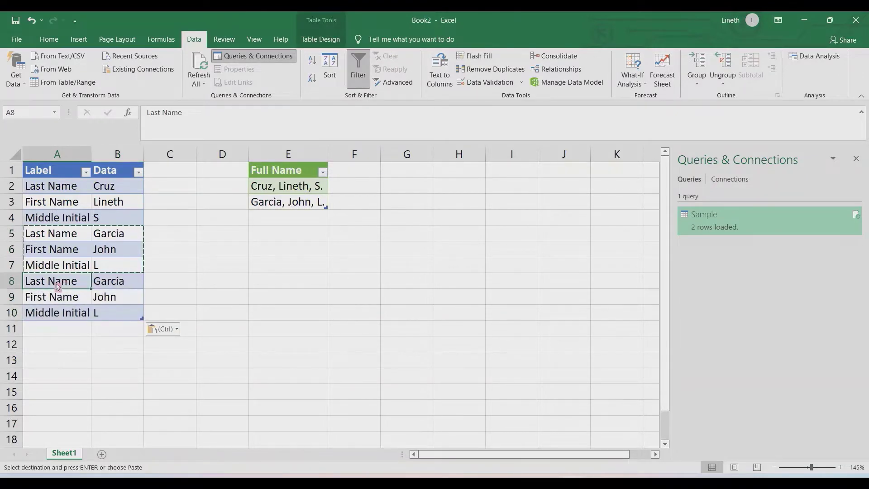
Replace the pasted values in B8:B10 with Last, First and M.
{"action": "left_click", "coordinate": [118, 289]}
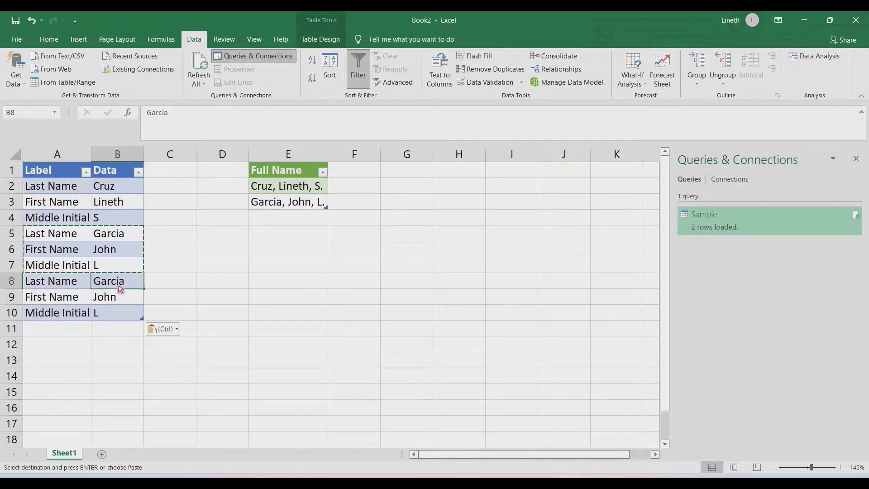
{"action": "type", "text": "Last"}
{"action": "key", "text": "Tab"}
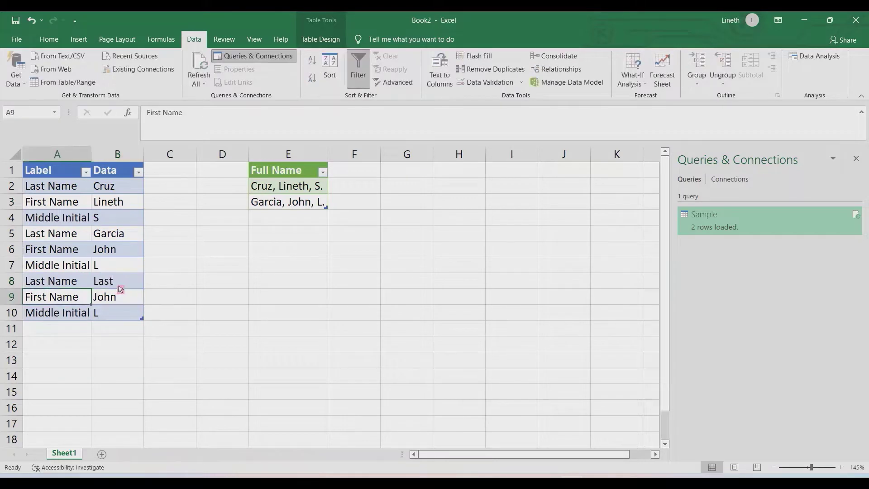
{"action": "key", "text": "Tab"}
{"action": "type", "text": "F"}
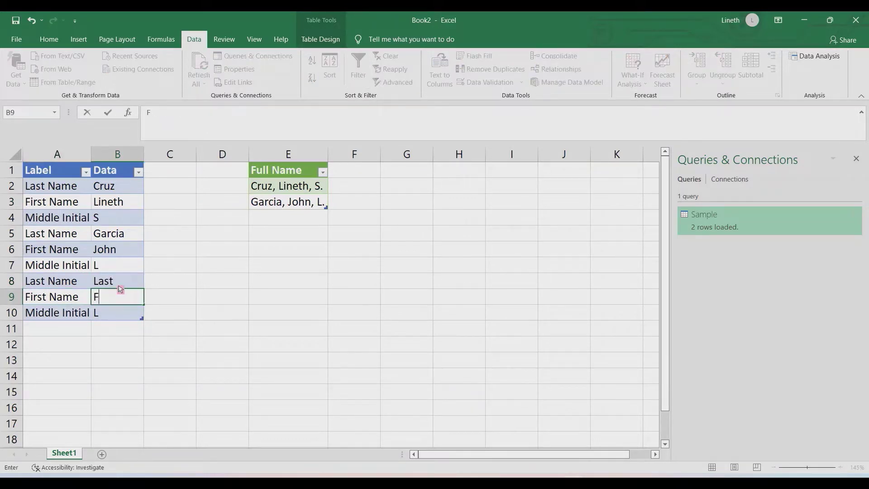
{"action": "type", "text": "irst"}
{"action": "key", "text": "Return"}
{"action": "type", "text": "M"}
{"action": "key", "text": "Return"}
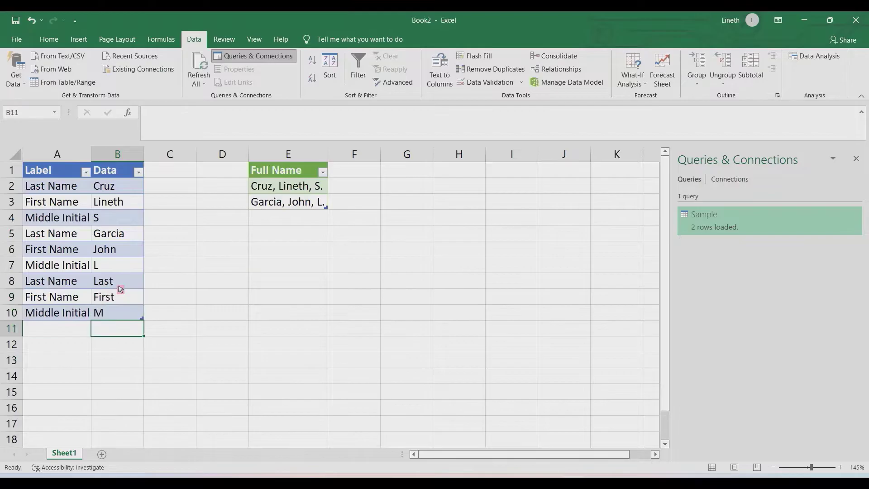
Refresh the query so E4 shows 'Last, First, M.'.
{"action": "left_click_drag", "start_coordinate": [119, 276], "coordinate": [119, 312]}
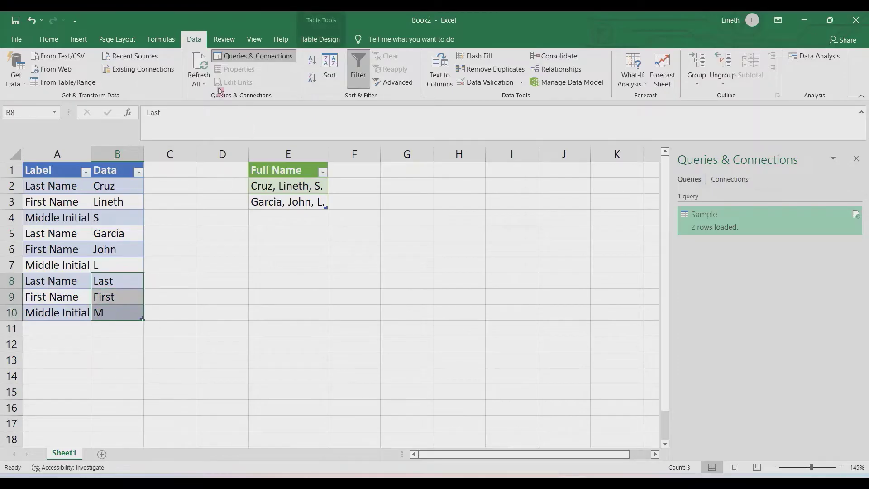
{"action": "left_click", "coordinate": [202, 67]}
{"action": "left_click", "coordinate": [271, 219]}
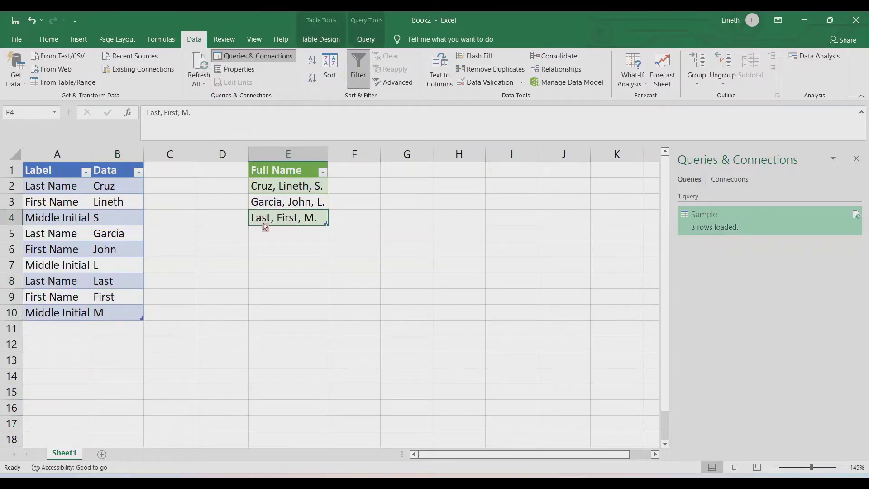